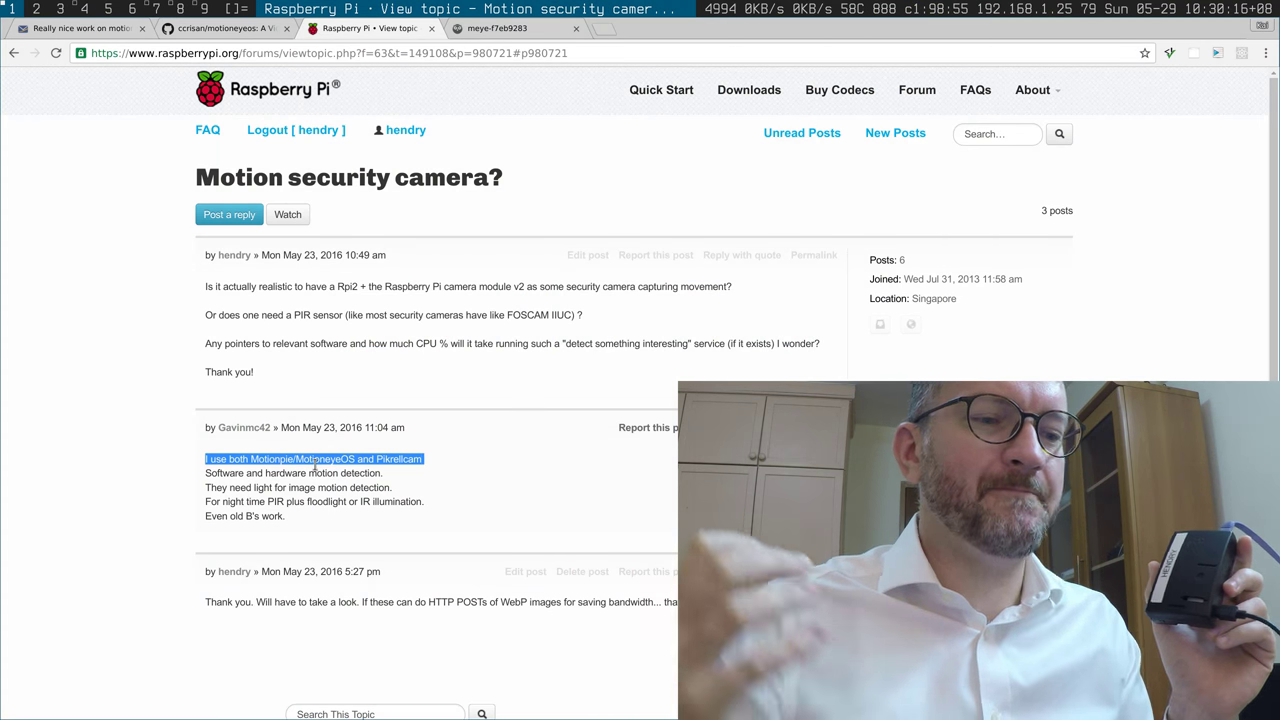
Highlight the night-time PIR remark in the forum reply and look over the motioneyeos GitHub repository page.
{"action": "triple_click", "coordinate": [276, 502]}
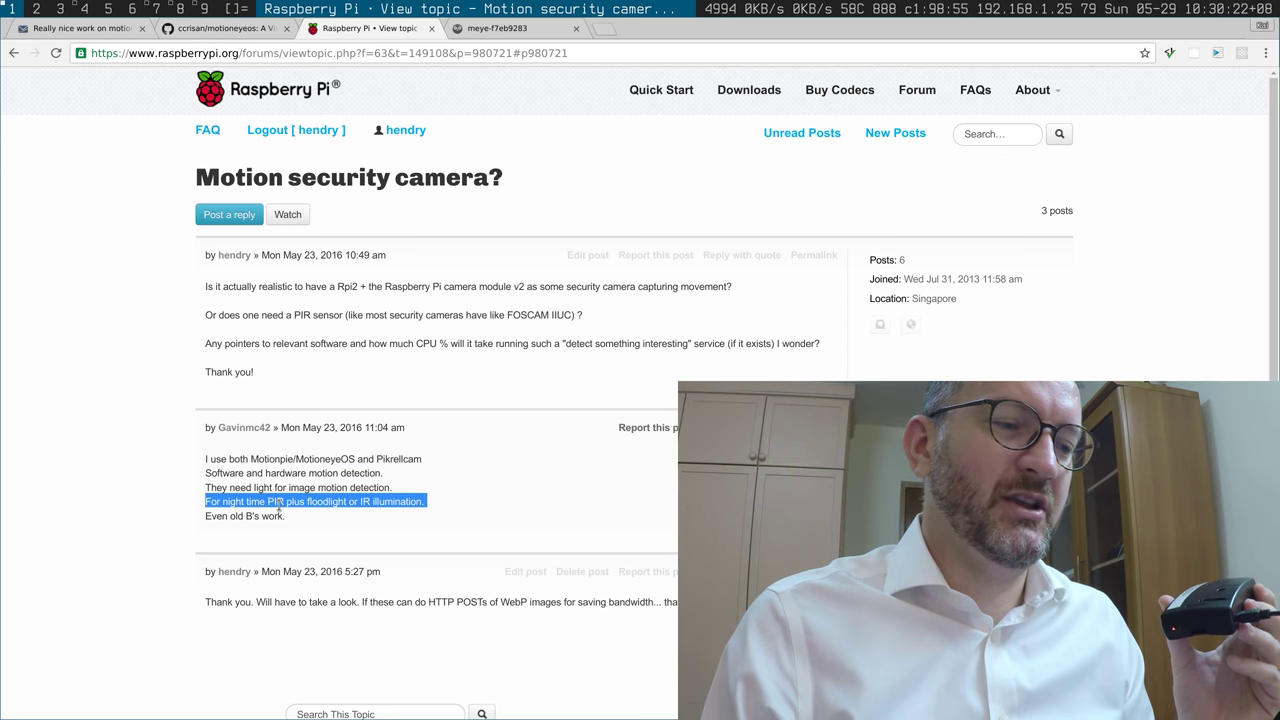
{"action": "double_click", "coordinate": [276, 502]}
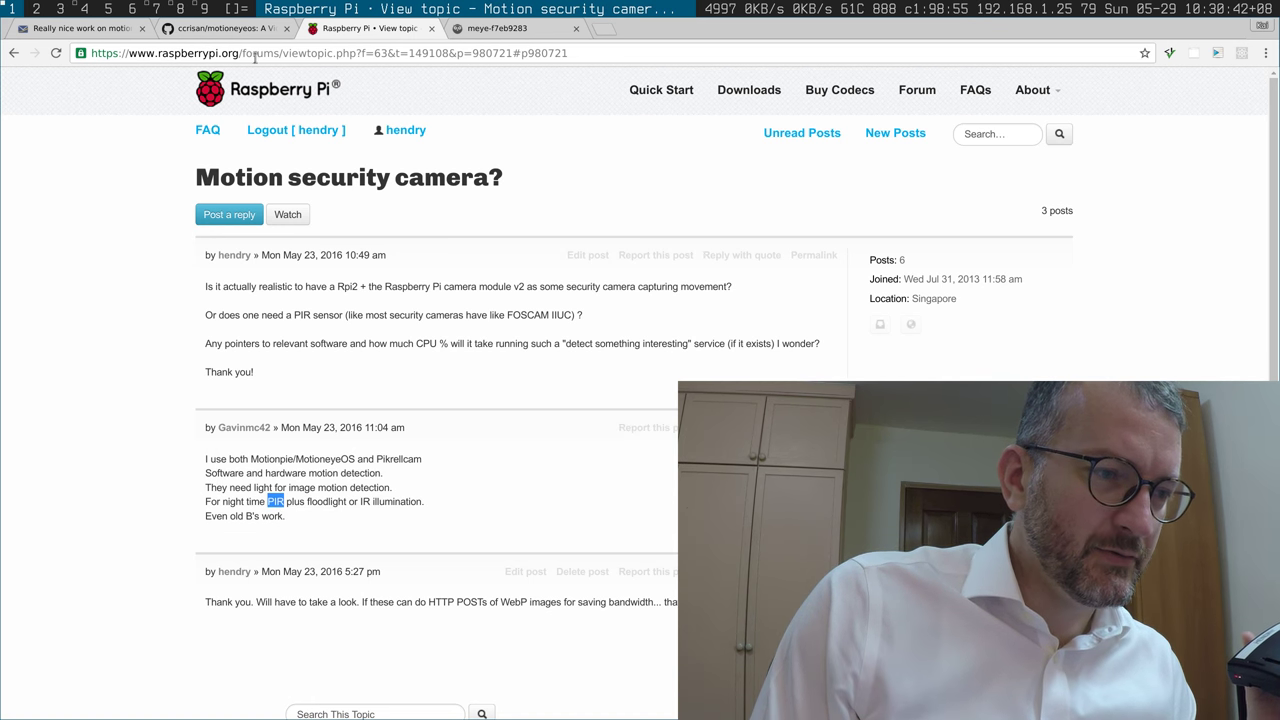
{"action": "left_click", "coordinate": [226, 28]}
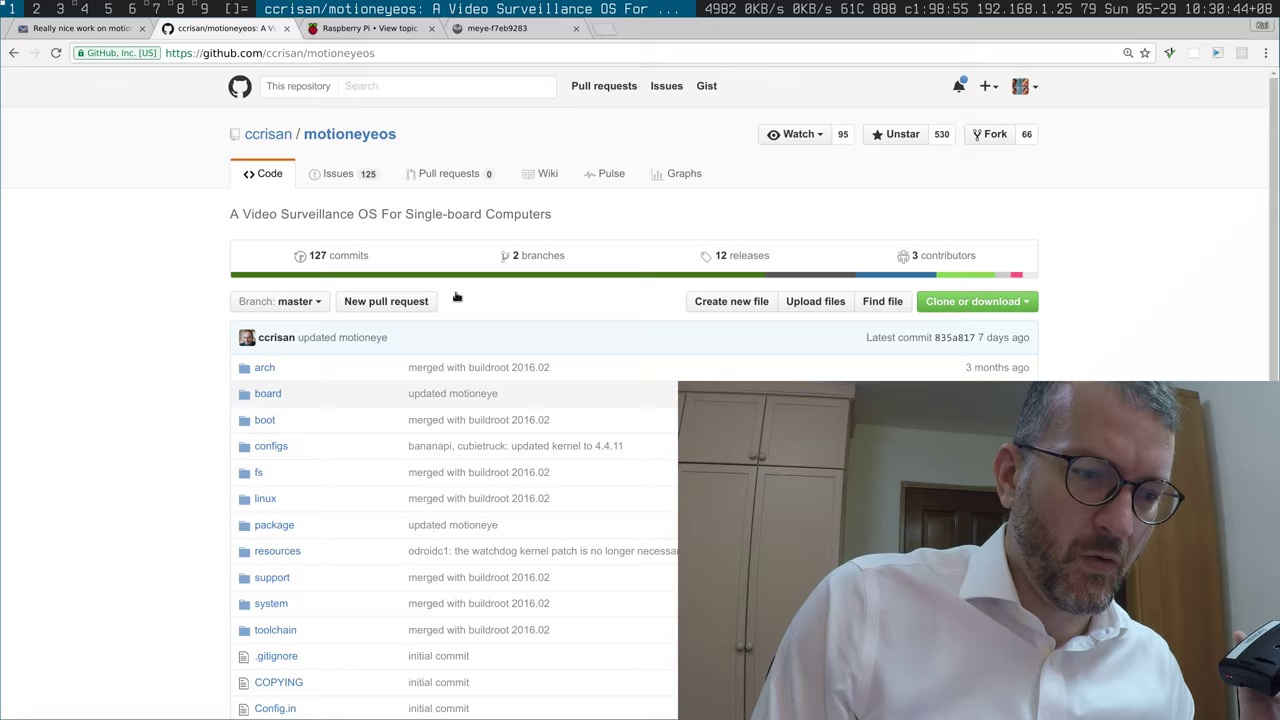
{"action": "scroll", "coordinate": [452, 295], "scroll_direction": "down", "scroll_amount": 5}
{"action": "scroll", "coordinate": [455, 299], "scroll_direction": "up", "scroll_amount": 5}
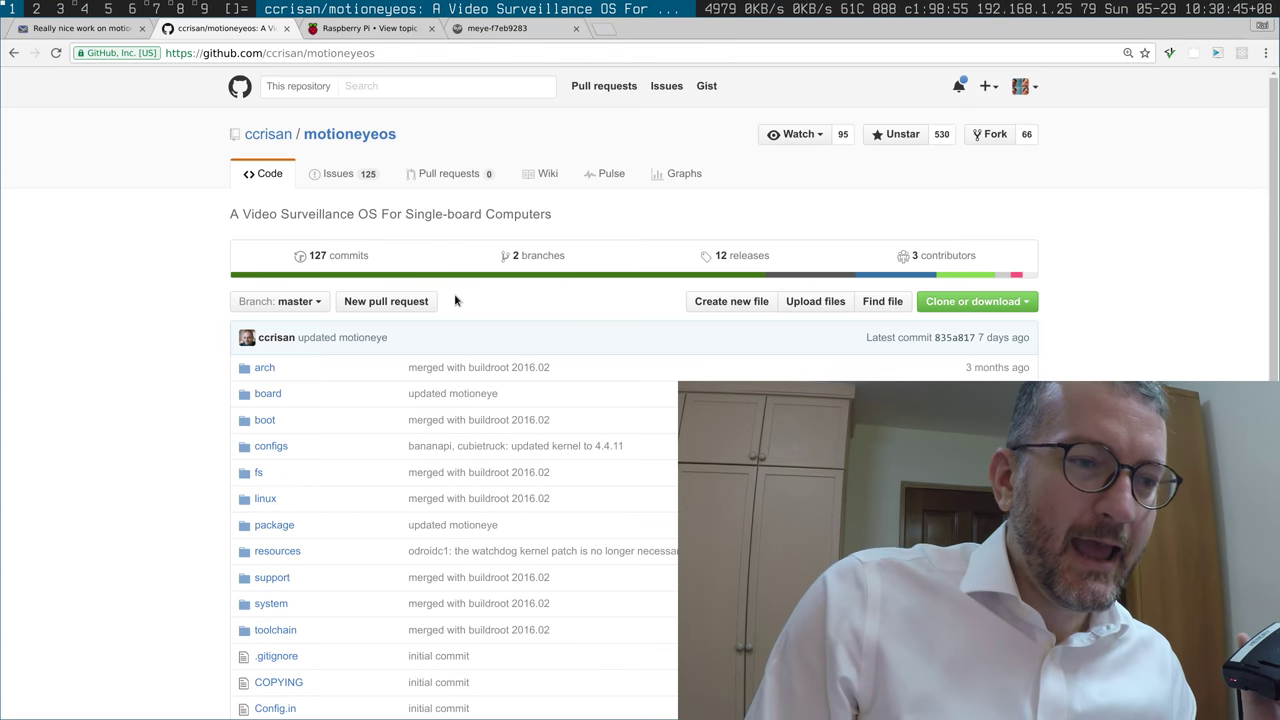
Open the motionEye page at 192.168.1.32 and review the dining camera's general and video device settings.
{"action": "left_click", "coordinate": [517, 30]}
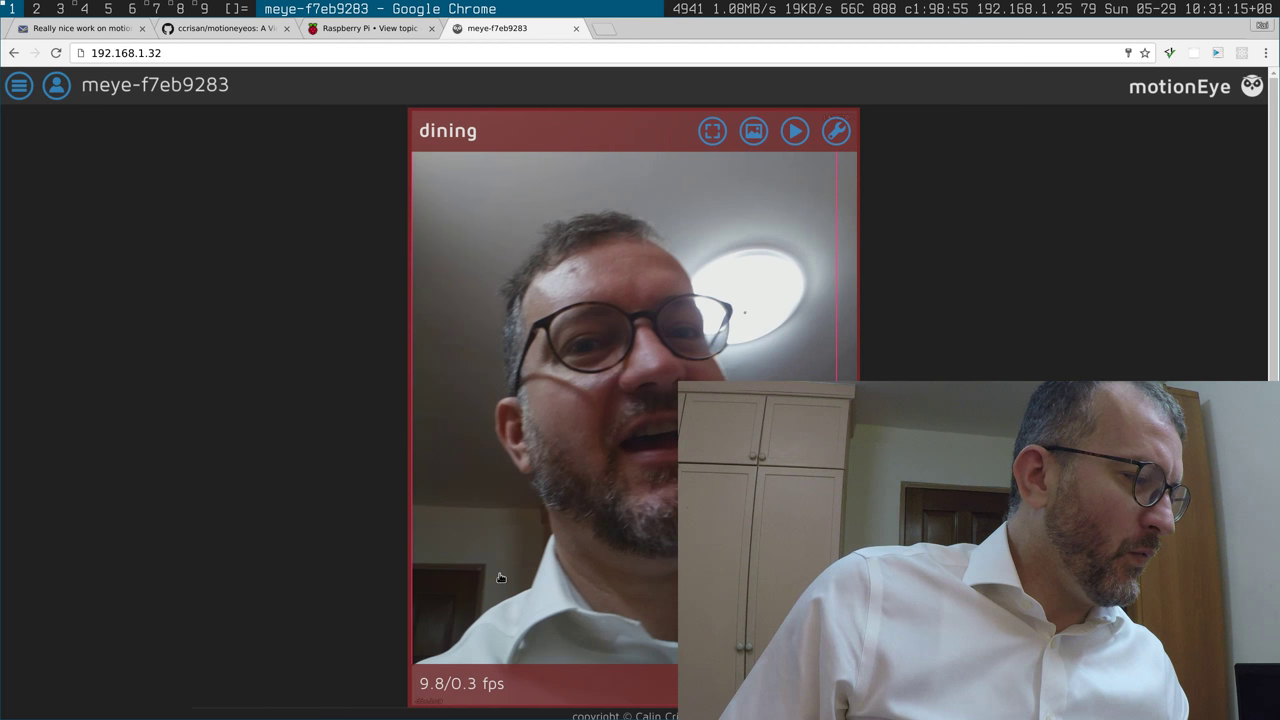
{"action": "left_click", "coordinate": [22, 88]}
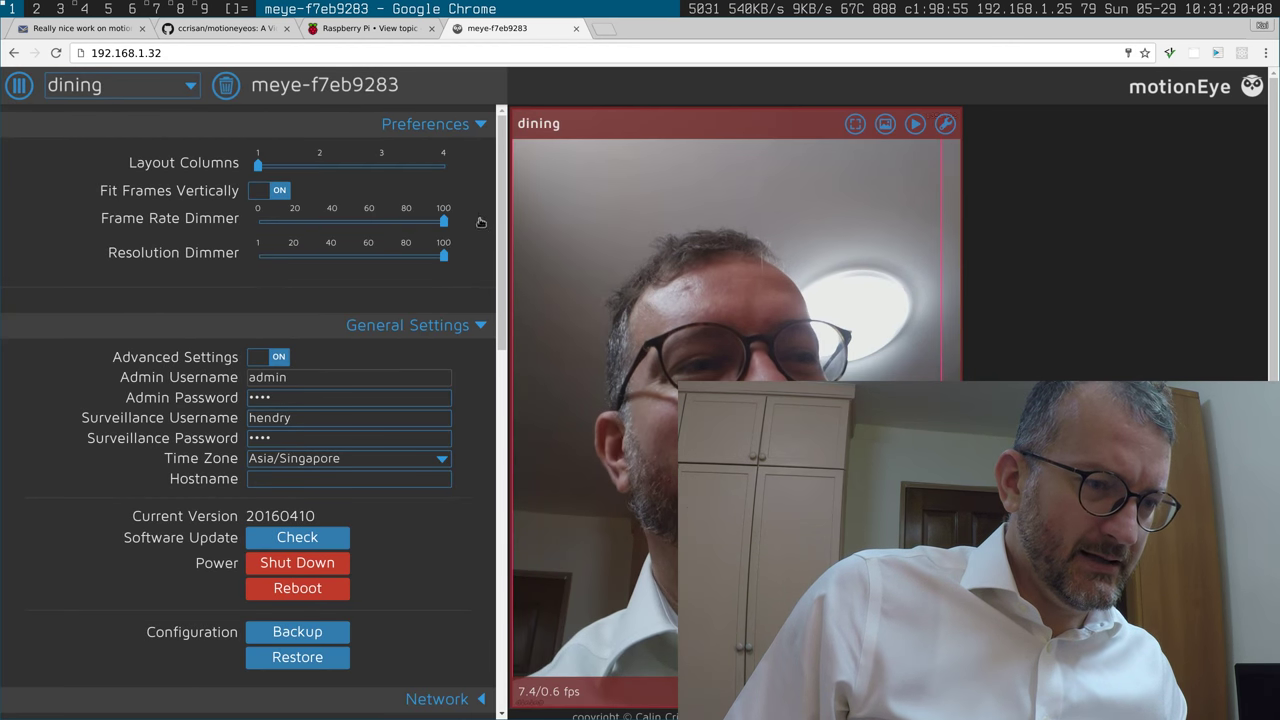
{"action": "left_click_drag", "start_coordinate": [502, 210], "coordinate": [530, 280]}
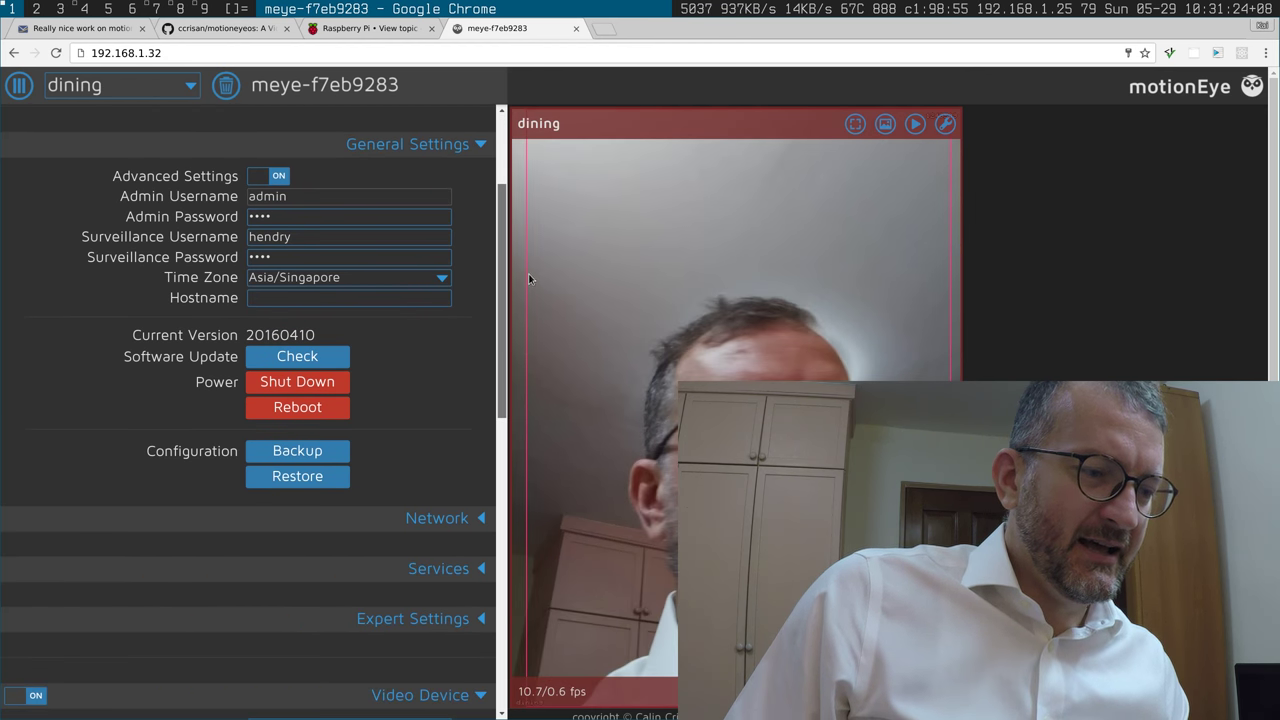
{"action": "scroll", "coordinate": [442, 327], "scroll_direction": "down", "scroll_amount": 3}
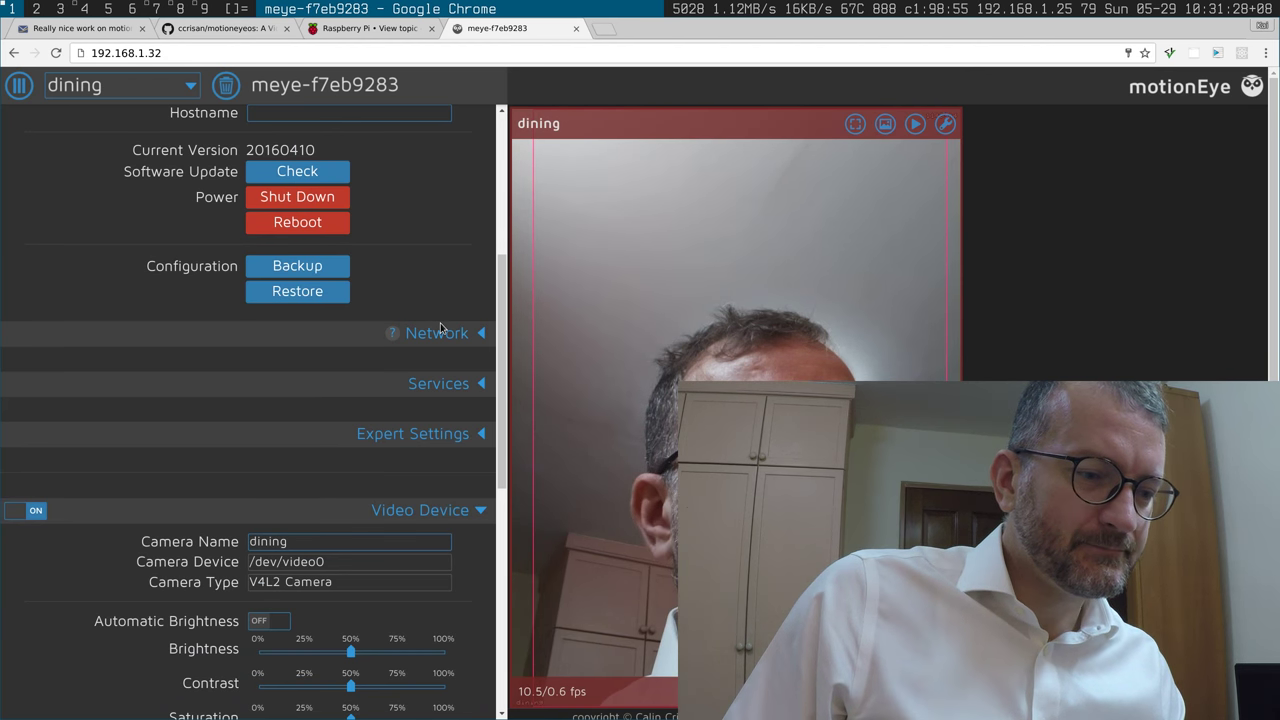
{"action": "scroll", "coordinate": [440, 323], "scroll_direction": "down", "scroll_amount": 4}
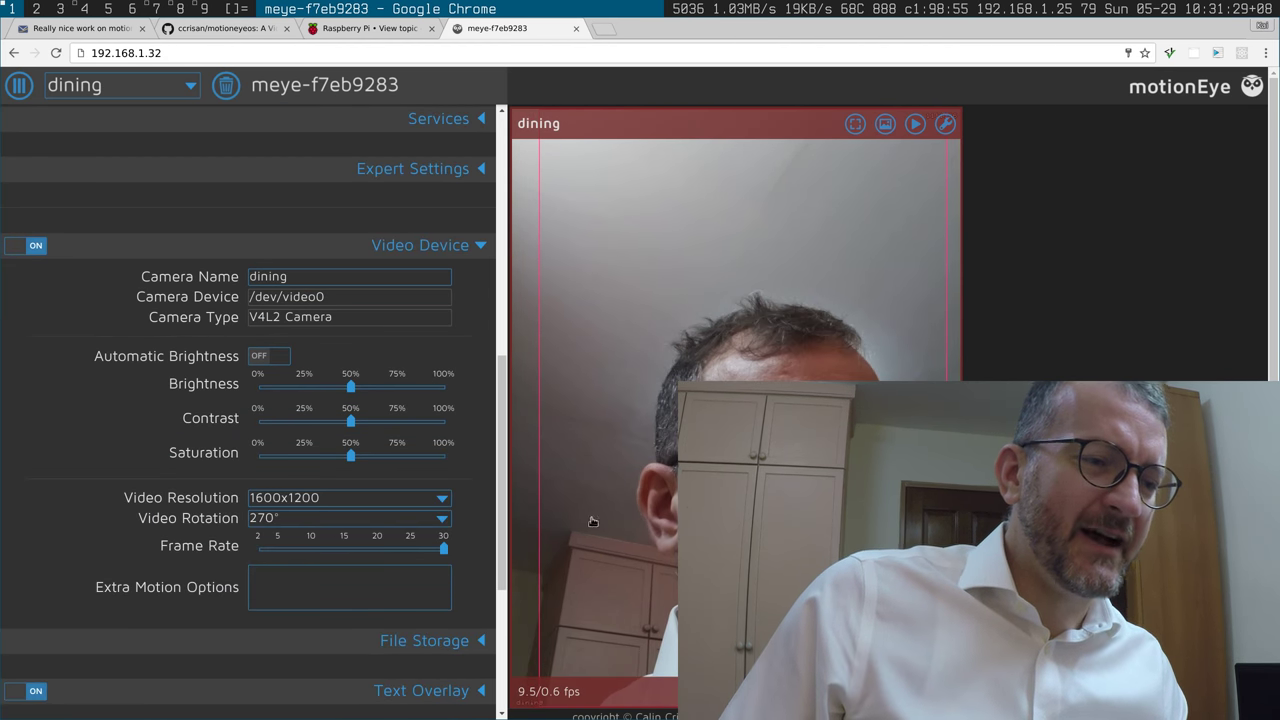
{"action": "scroll", "coordinate": [467, 425], "scroll_direction": "down", "scroll_amount": 5}
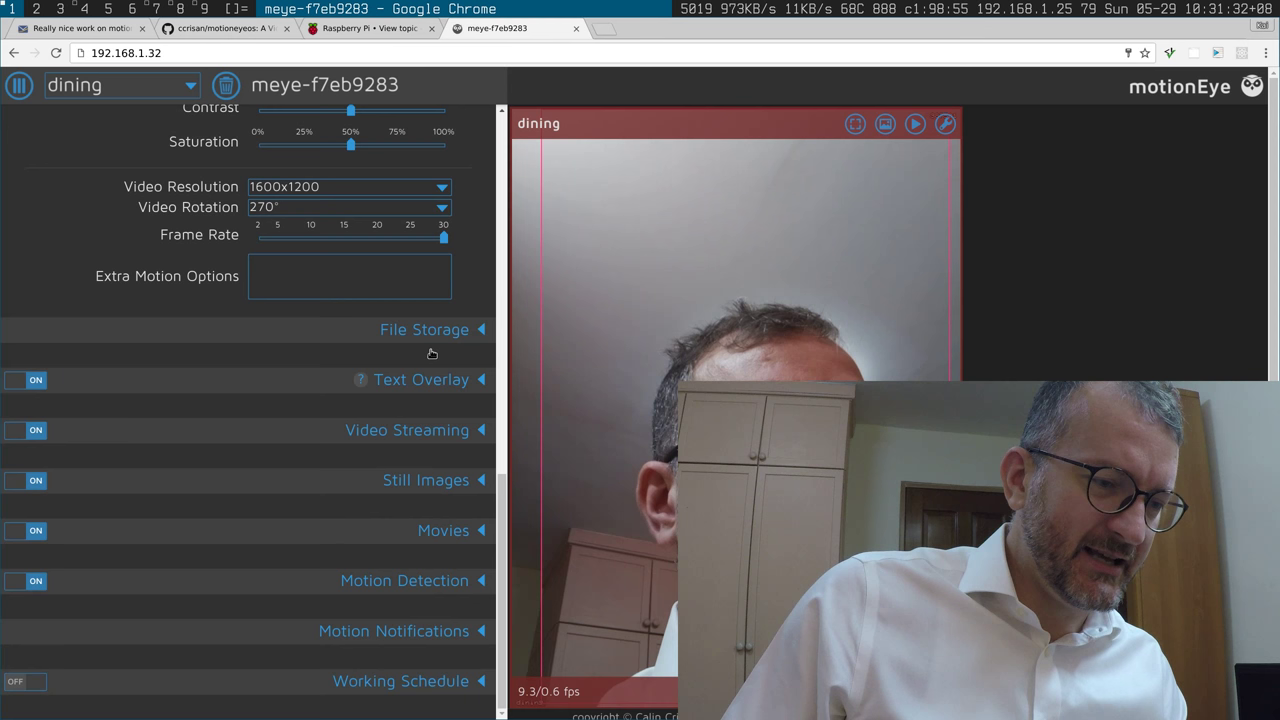
Expand the File Storage settings and review the storage path, disk usage and media upload options.
{"action": "left_click", "coordinate": [428, 333]}
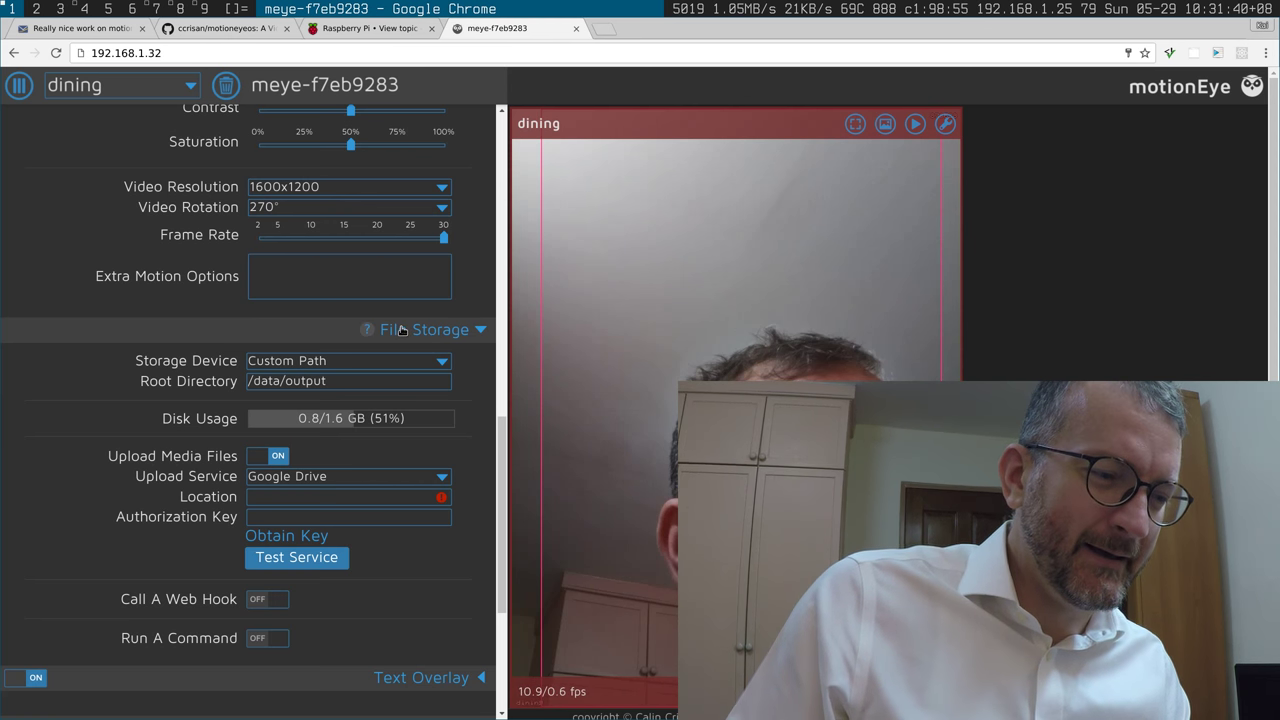
{"action": "scroll", "coordinate": [413, 325], "scroll_direction": "down", "scroll_amount": 2}
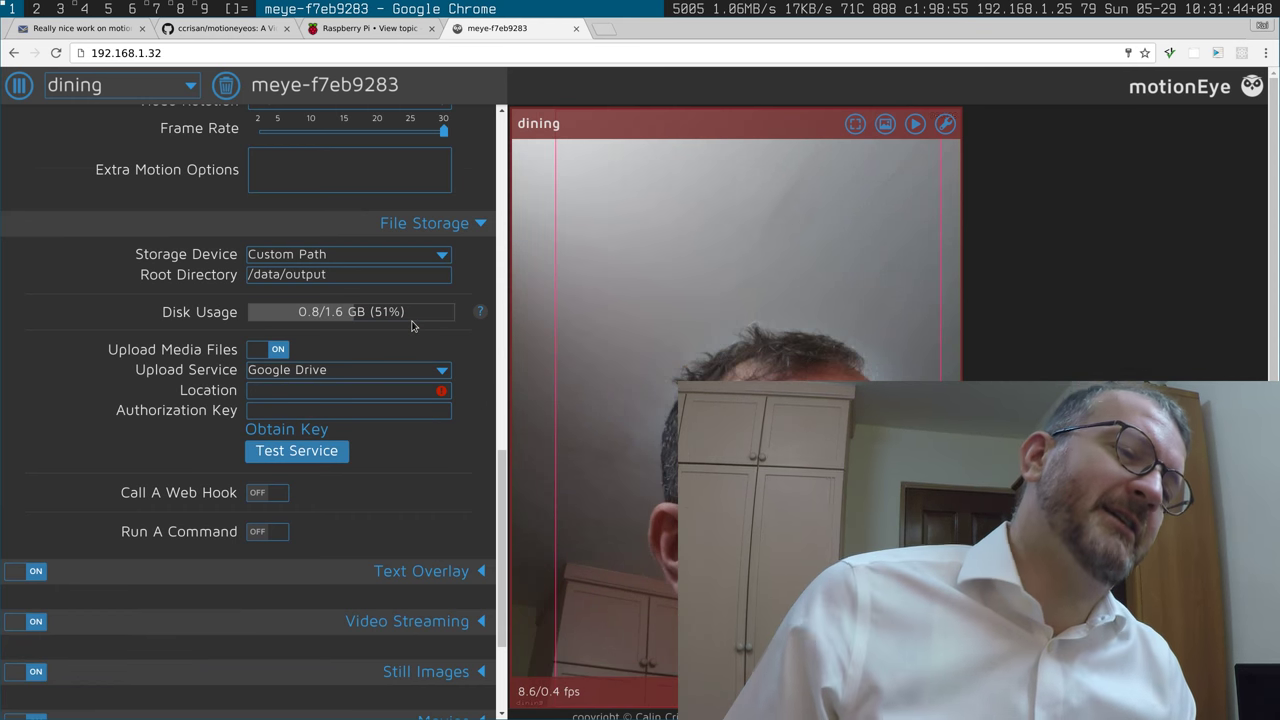
{"action": "scroll", "coordinate": [397, 415], "scroll_direction": "down", "scroll_amount": 2}
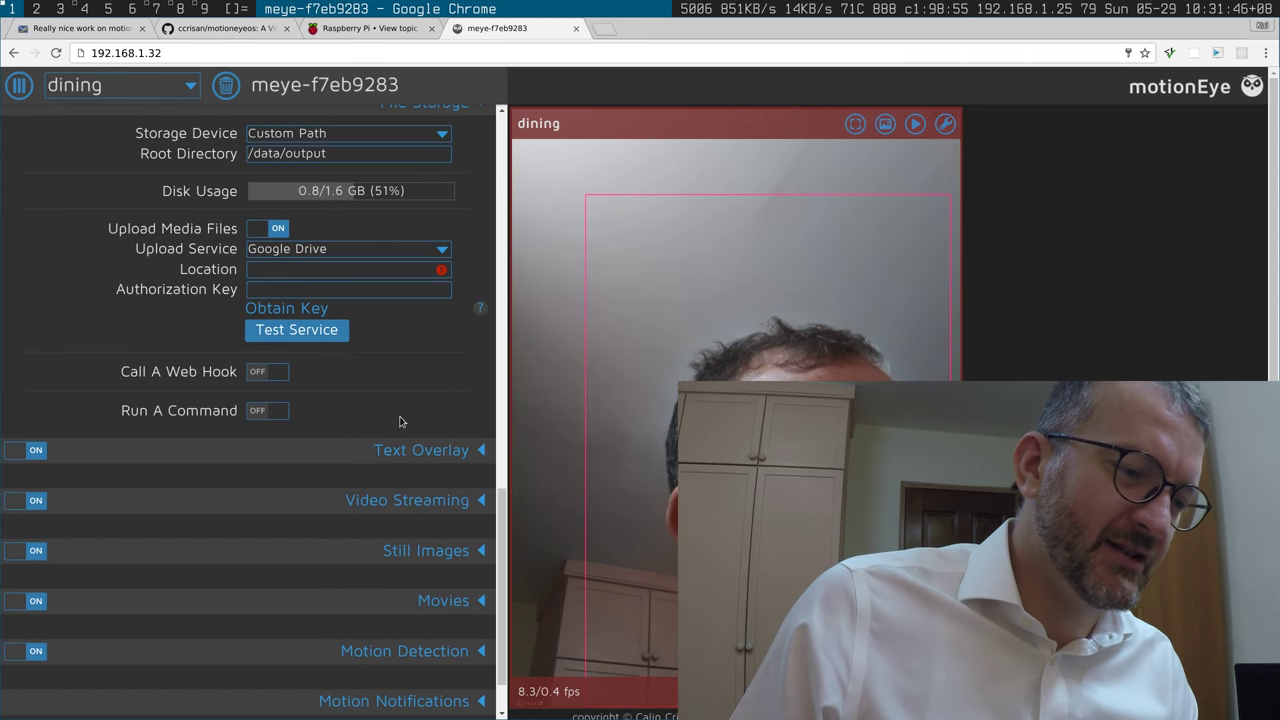
{"action": "scroll", "coordinate": [385, 440], "scroll_direction": "down", "scroll_amount": 2}
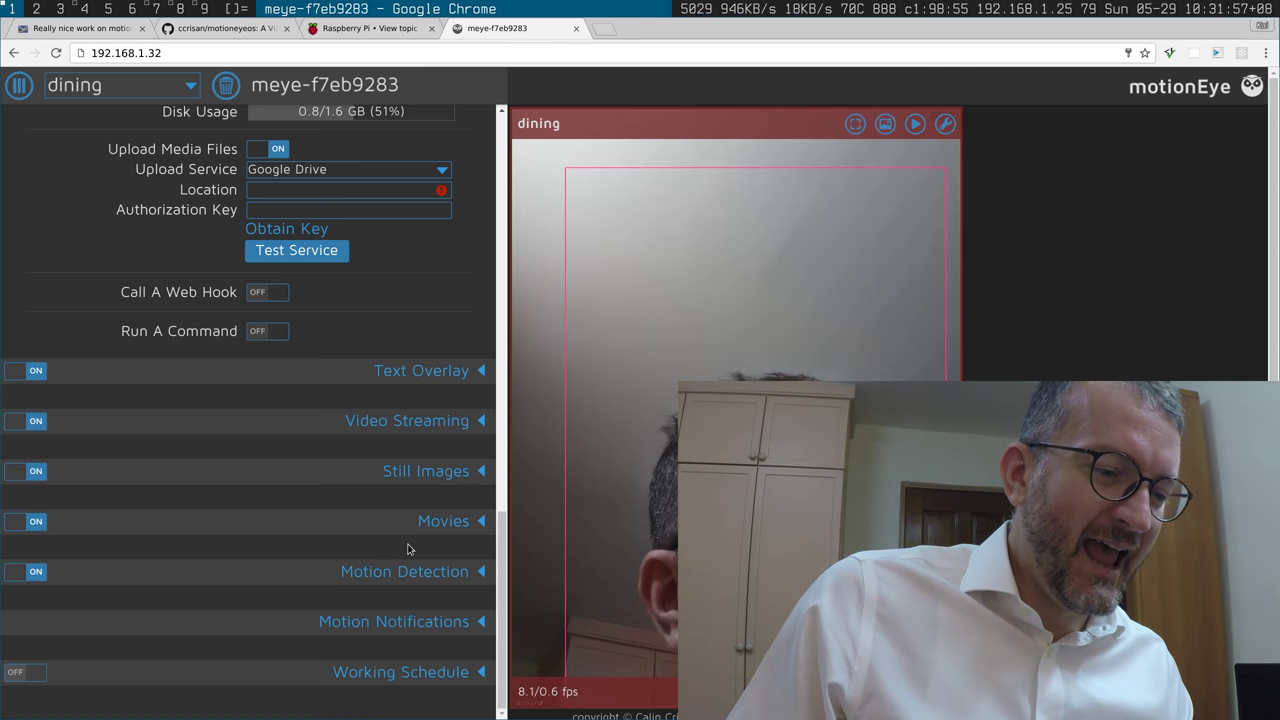
Expand the Still Images settings, review the capture options, and return to the Preferences section.
{"action": "left_click", "coordinate": [411, 474]}
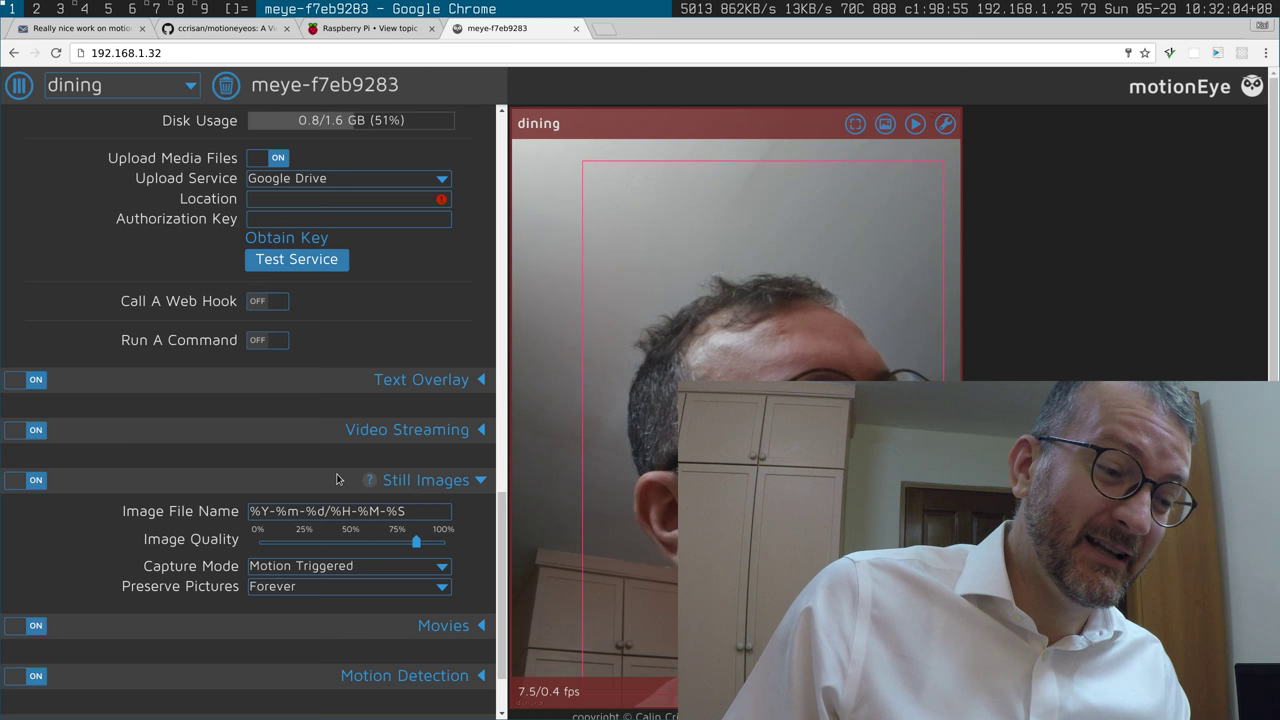
{"action": "scroll", "coordinate": [378, 500], "scroll_direction": "down", "scroll_amount": 2}
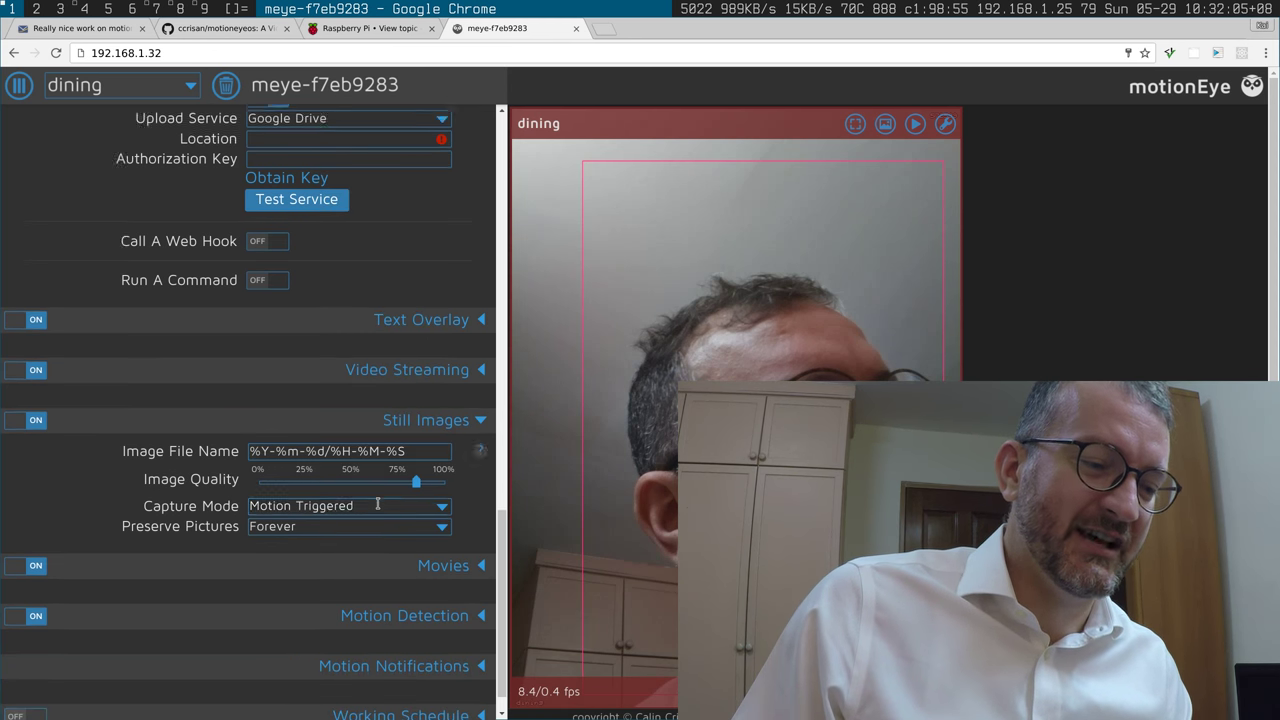
{"action": "scroll", "coordinate": [326, 624], "scroll_direction": "up", "scroll_amount": 1}
{"action": "scroll", "coordinate": [326, 624], "scroll_direction": "up", "scroll_amount": 10}
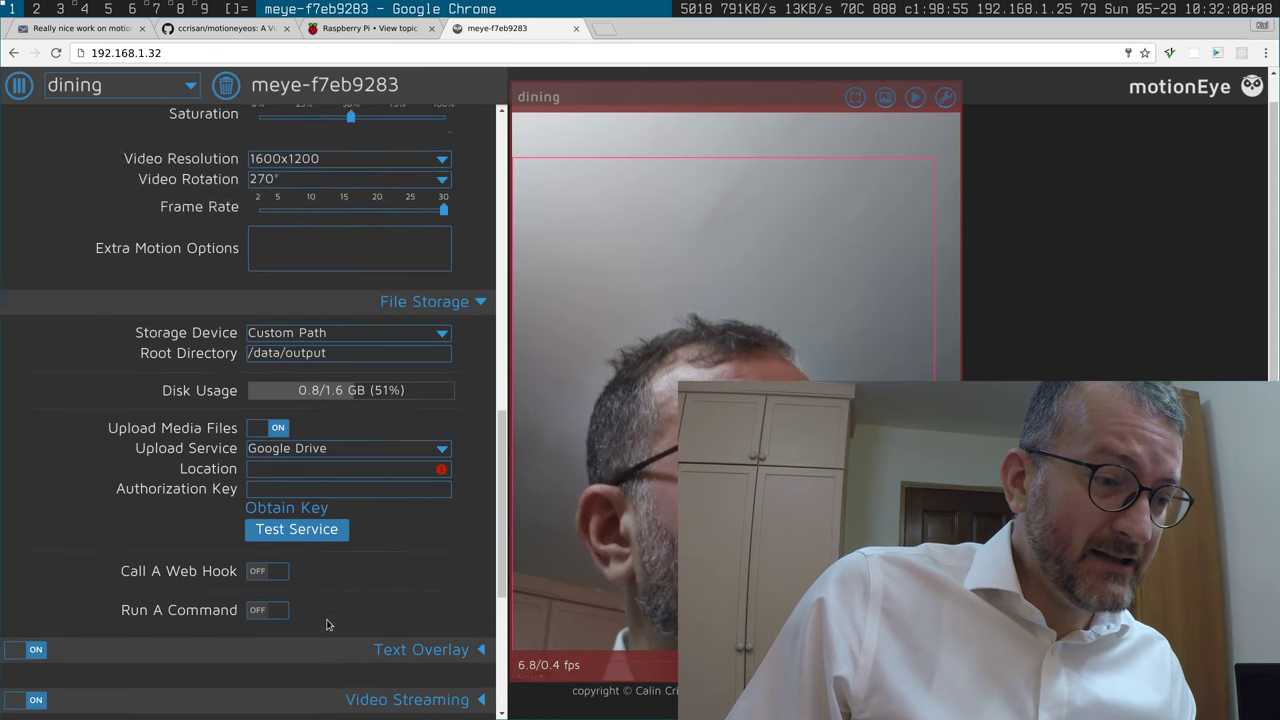
{"action": "scroll", "coordinate": [348, 614], "scroll_direction": "up", "scroll_amount": 3}
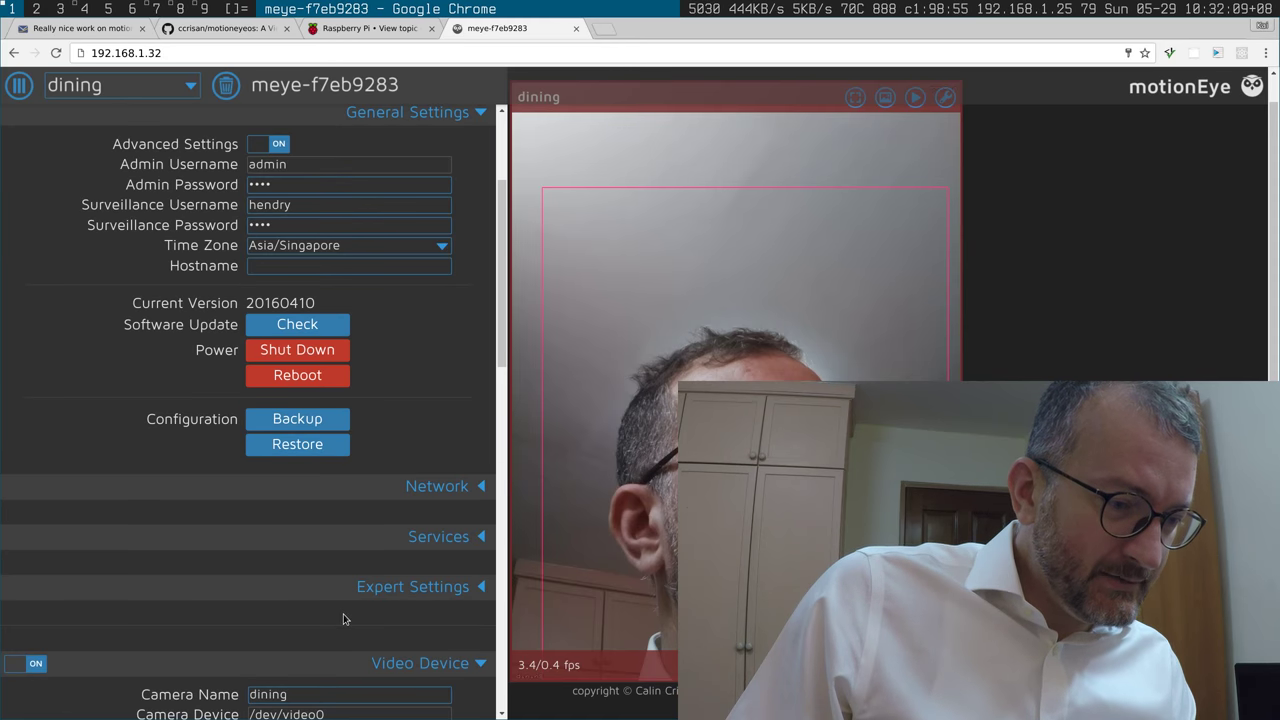
{"action": "scroll", "coordinate": [349, 615], "scroll_direction": "up", "scroll_amount": 2}
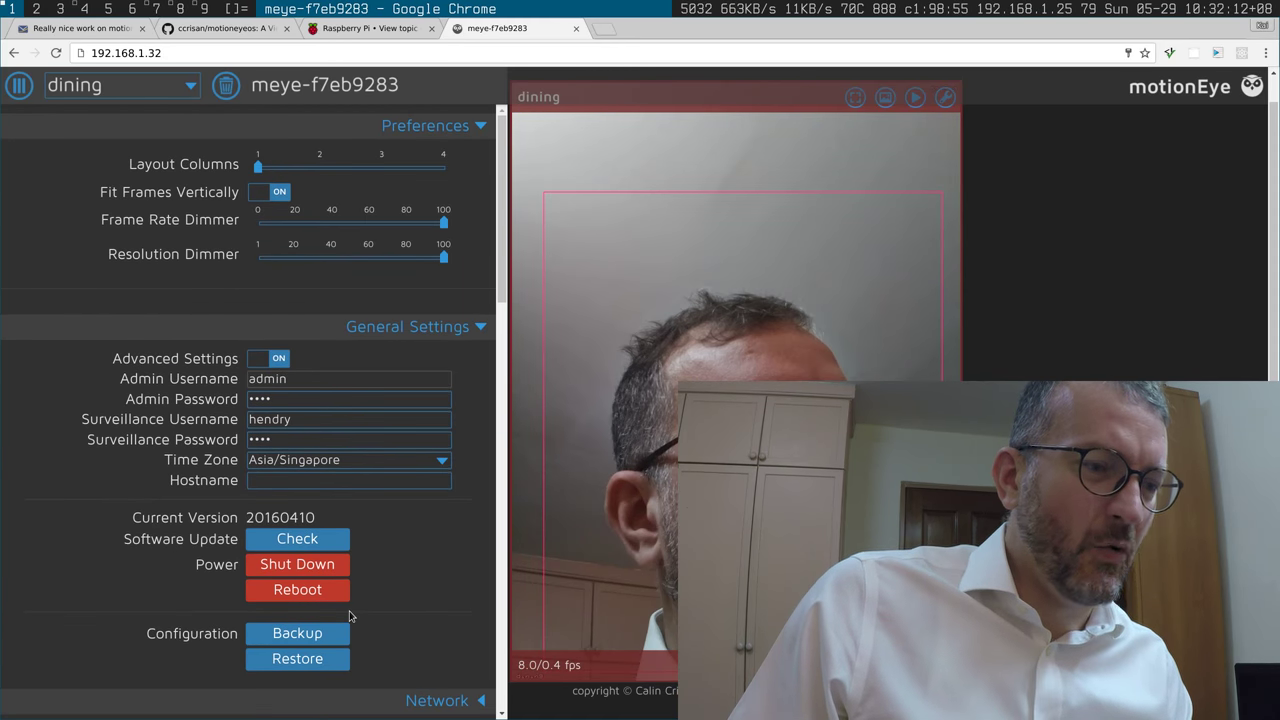
Open the e-mail thread "Really nice work on motioneyeos" to read the developer's reply.
{"action": "left_click", "coordinate": [228, 30]}
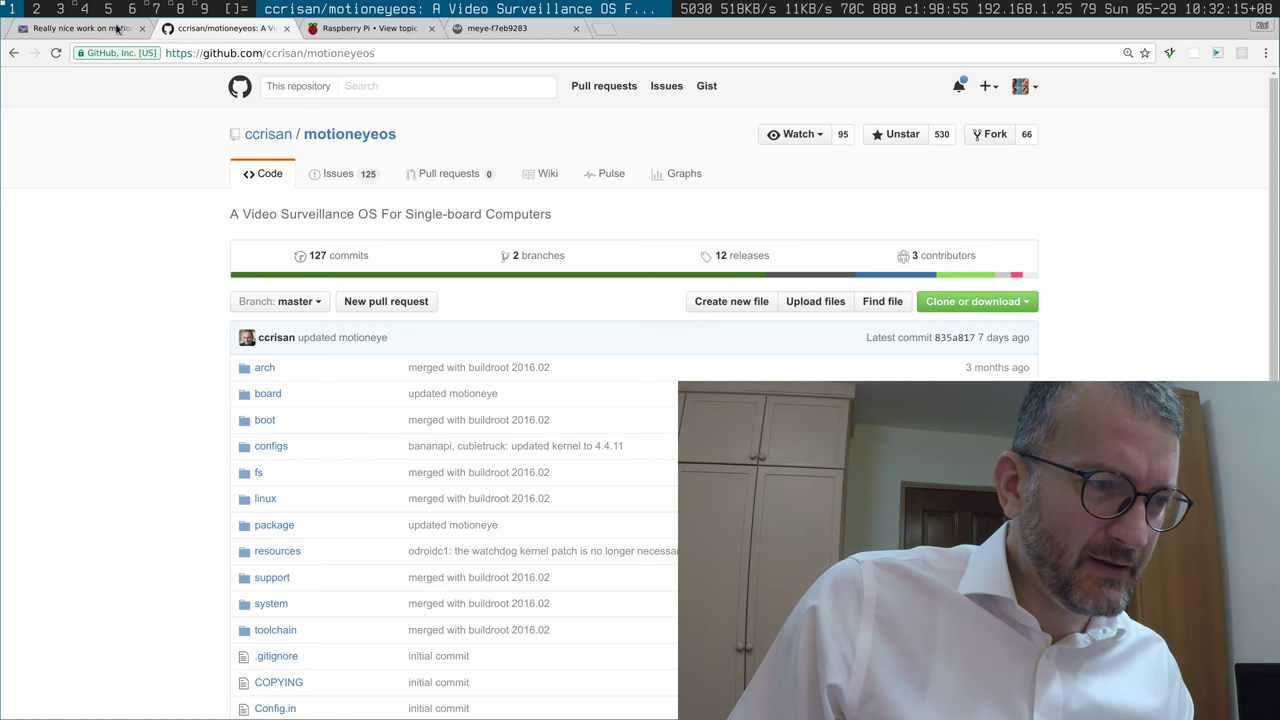
{"action": "left_click", "coordinate": [80, 29]}
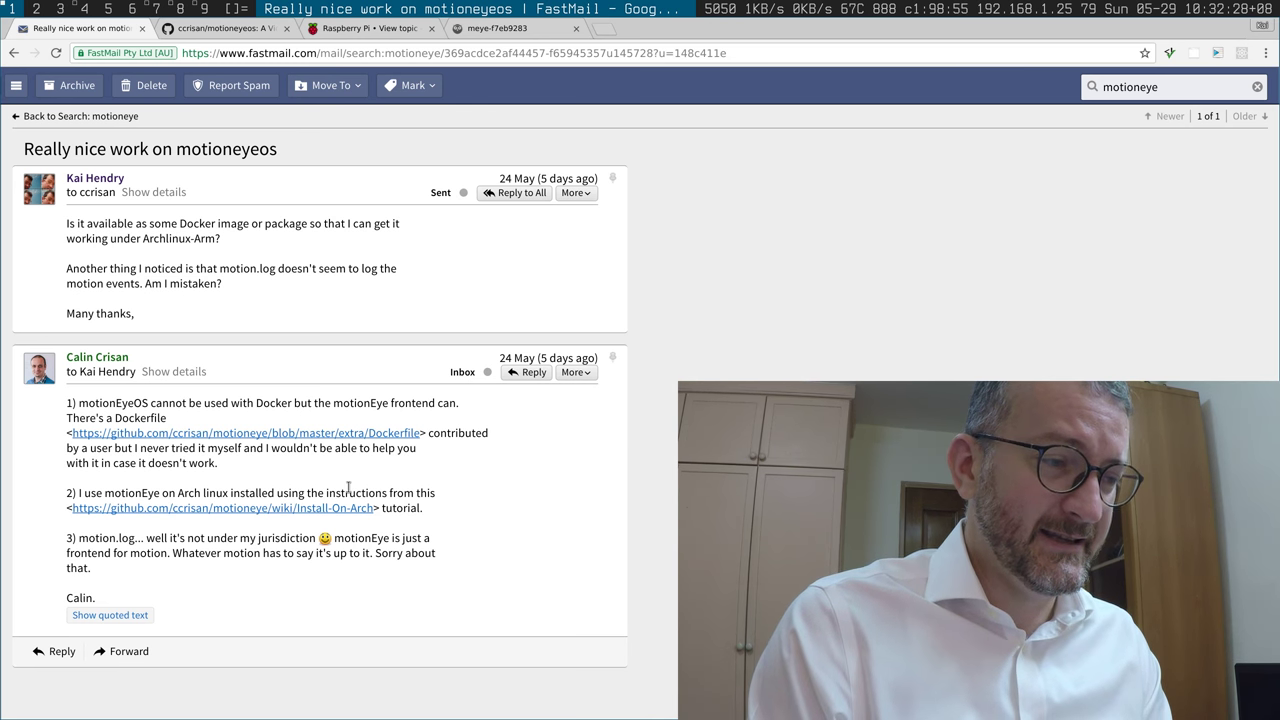
Switch to the tmux terminal, recall the command "ps aux | grep motion", and highlight /usr/bin/motion-mmal in the earlier process list.
{"action": "key", "text": "alt+4"}
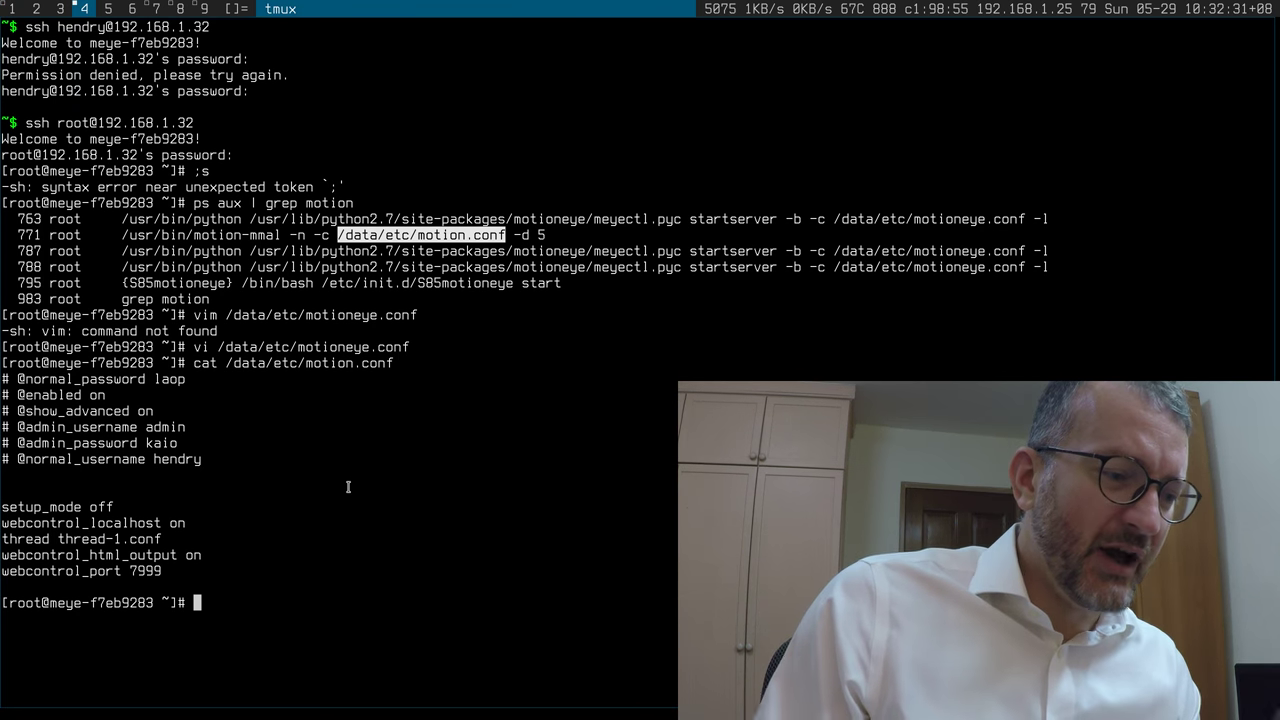
{"action": "key", "text": "Up"}
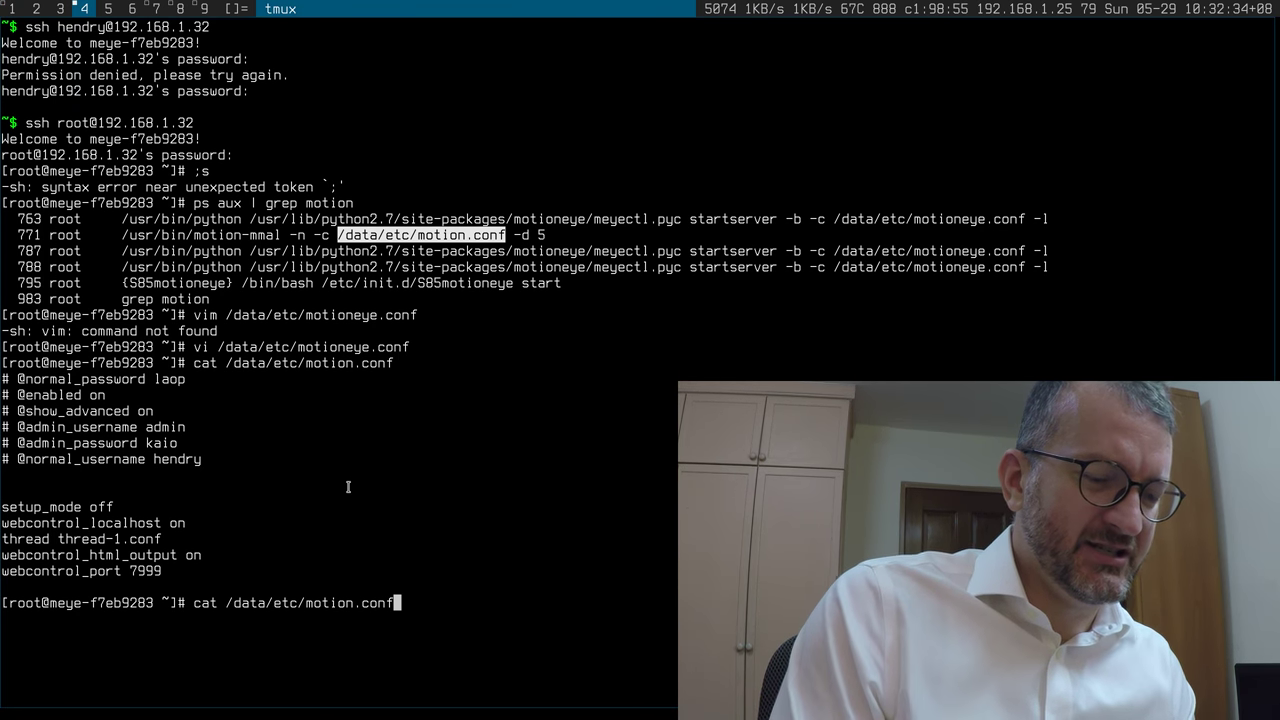
{"action": "key", "text": "ctrl+r"}
{"action": "type", "text": "ps"}
{"action": "key", "text": "Escape"}
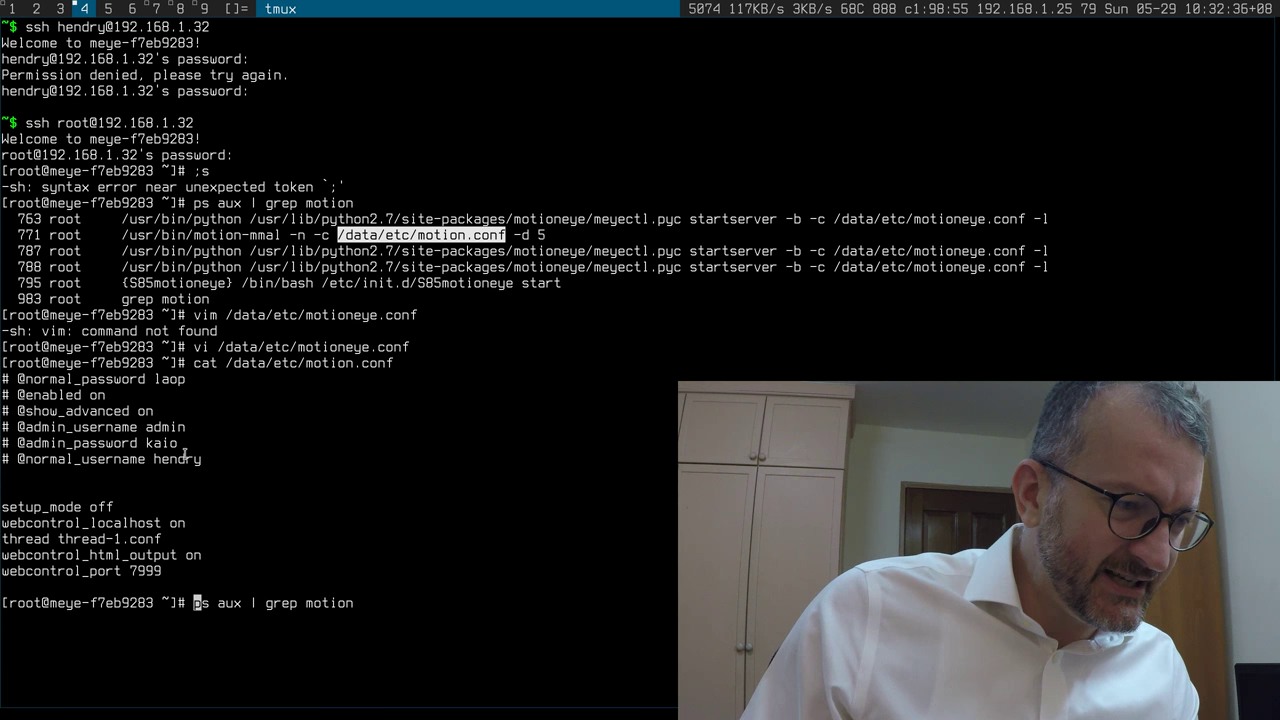
{"action": "triple_click", "coordinate": [213, 234]}
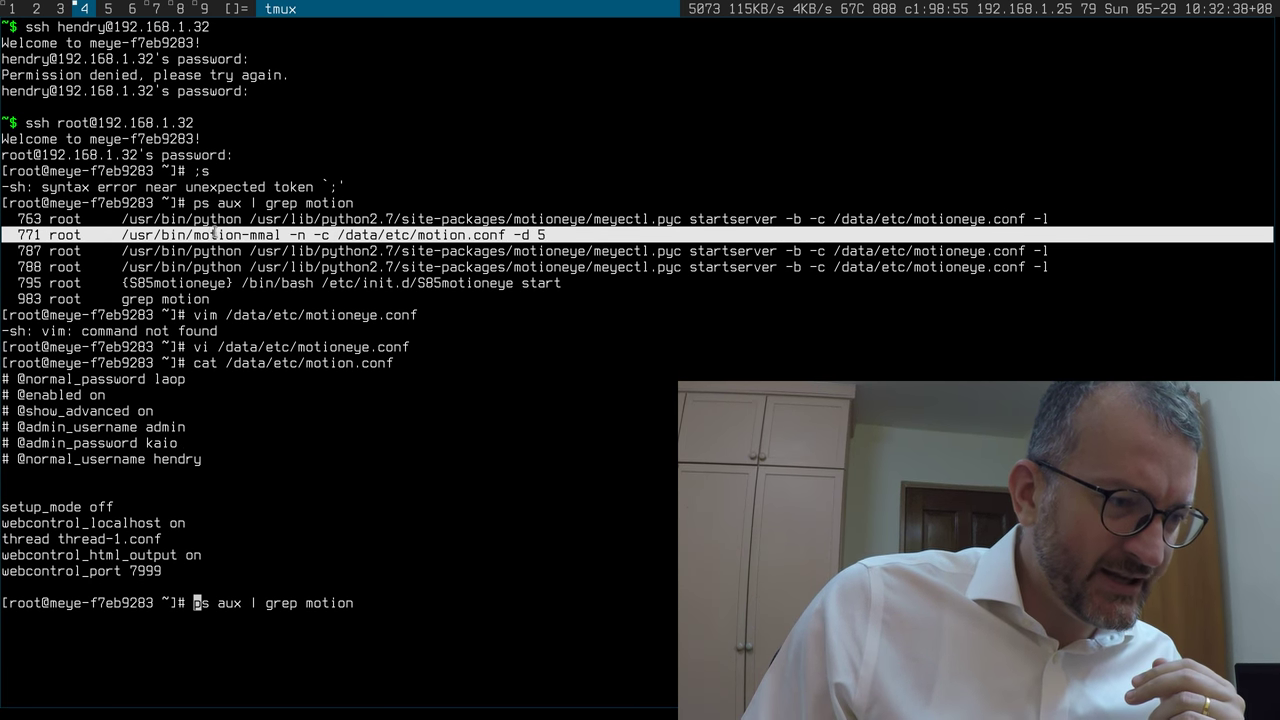
{"action": "double_click", "coordinate": [213, 234]}
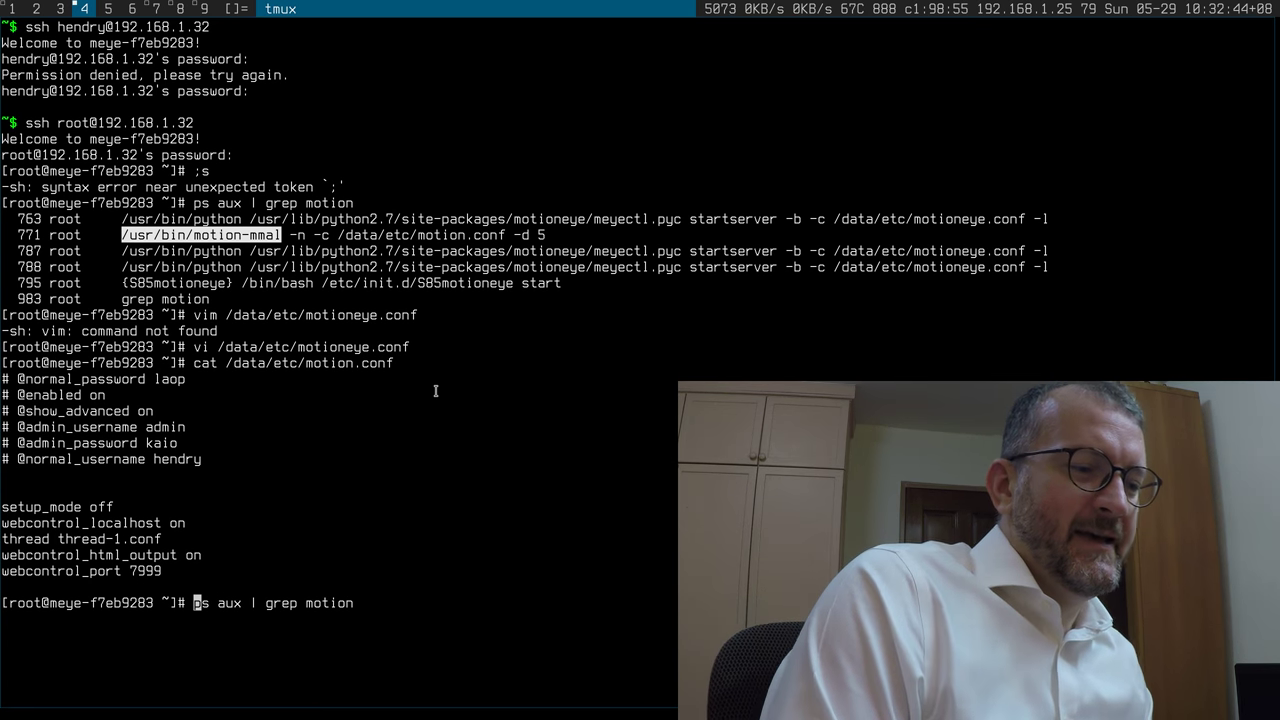
Discard the recalled command and run top to monitor the camera's processes and CPU load.
{"action": "key", "text": "ctrl+c"}
{"action": "key", "text": "ctrl+c"}
{"action": "type", "text": "top"}
{"action": "key", "text": "Return"}
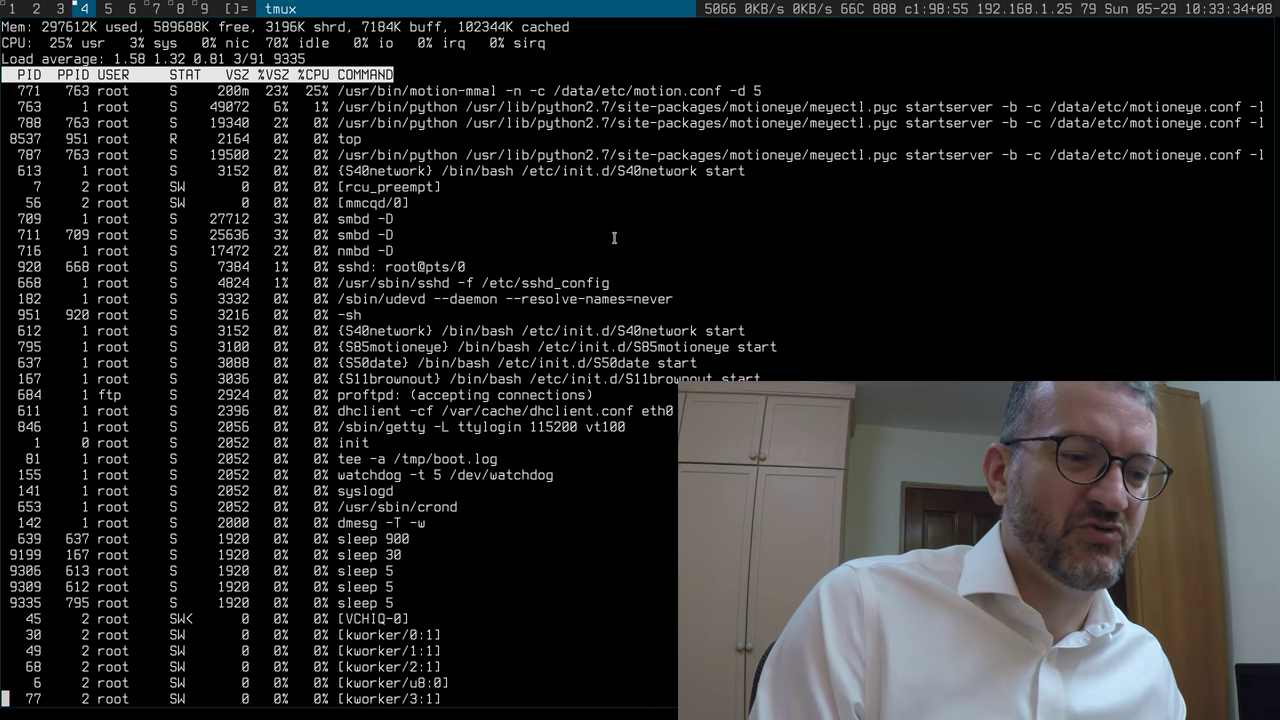
Switch back to Chrome's motionEye page and expand the Expert Settings to review their options.
{"action": "key", "text": "alt+1"}
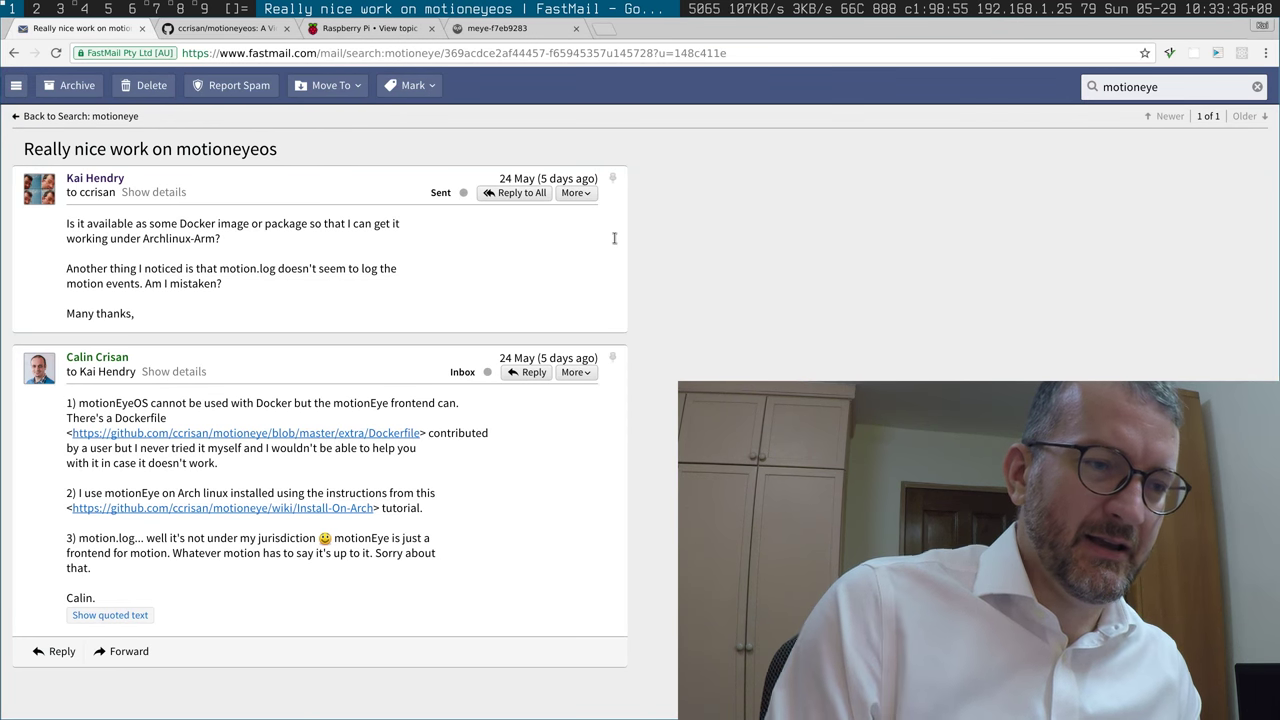
{"action": "left_click", "coordinate": [487, 30]}
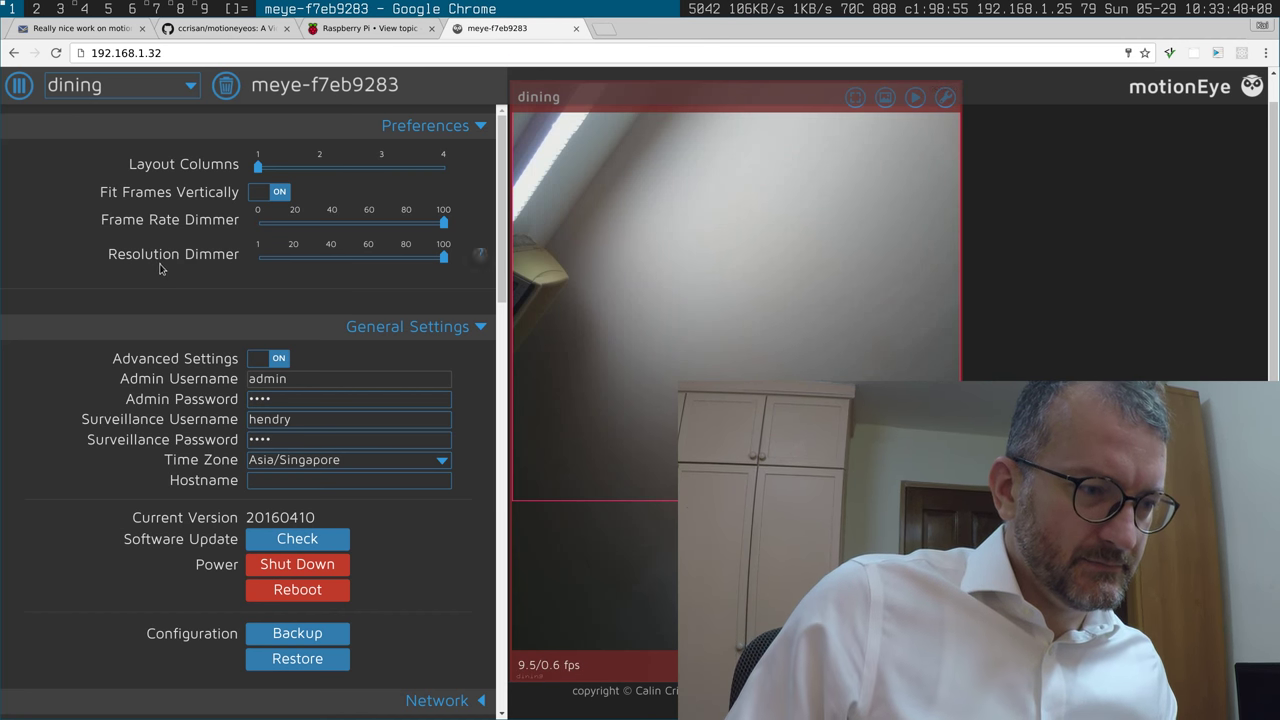
{"action": "scroll", "coordinate": [371, 440], "scroll_direction": "down", "scroll_amount": 9}
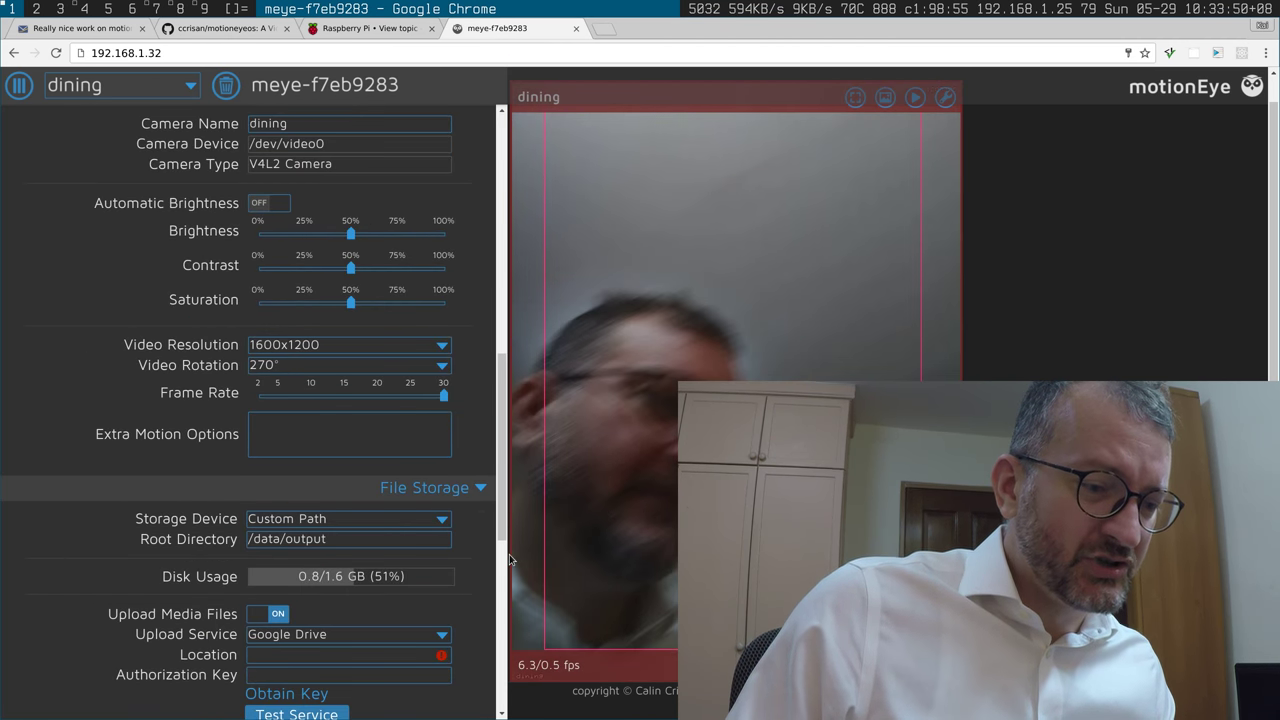
{"action": "scroll", "coordinate": [503, 545], "scroll_direction": "down", "scroll_amount": 1}
{"action": "left_click_drag", "start_coordinate": [503, 545], "coordinate": [491, 360]}
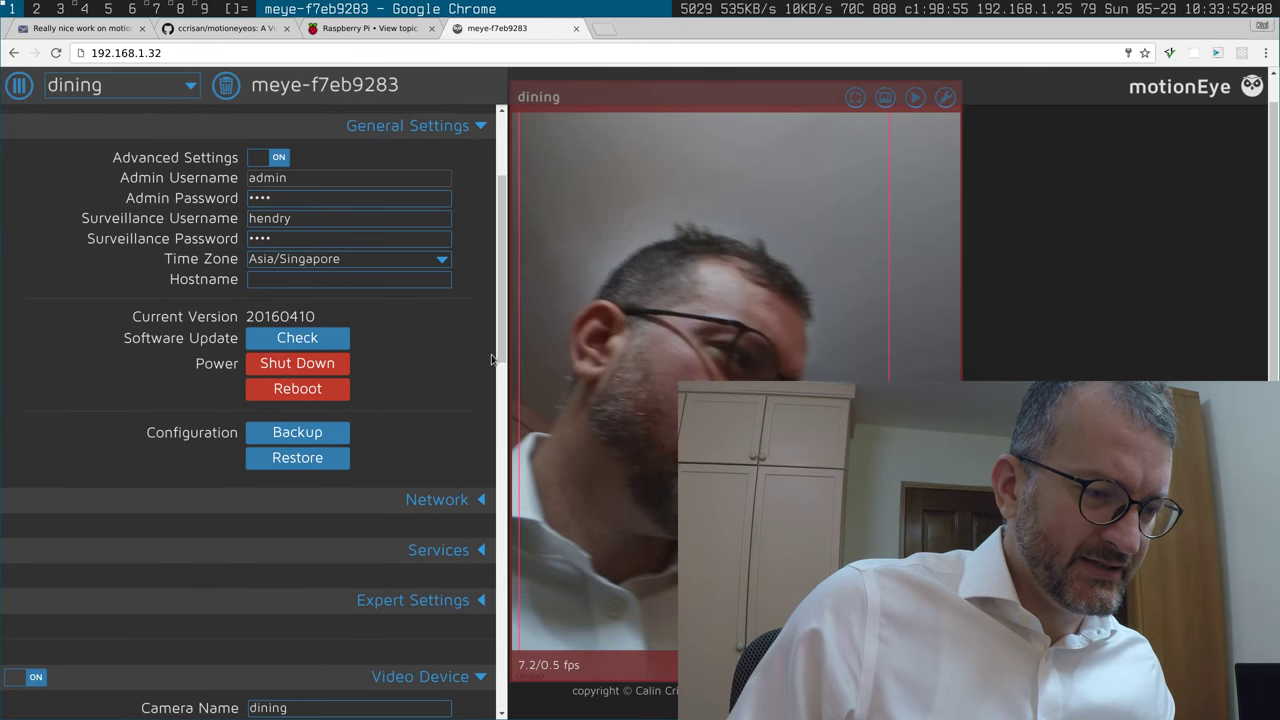
{"action": "scroll", "coordinate": [400, 600], "scroll_direction": "down", "scroll_amount": 4}
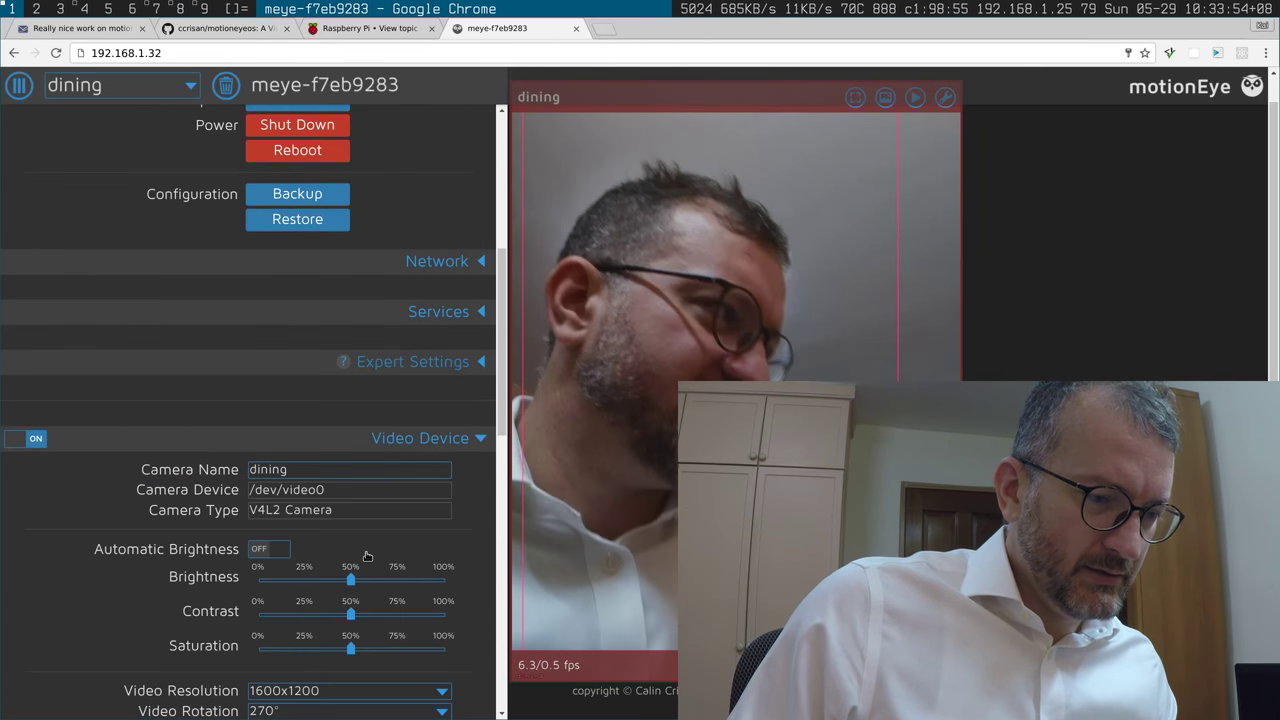
{"action": "left_click", "coordinate": [410, 363]}
{"action": "scroll", "coordinate": [380, 378], "scroll_direction": "down", "scroll_amount": 3}
{"action": "scroll", "coordinate": [380, 378], "scroll_direction": "down", "scroll_amount": 2}
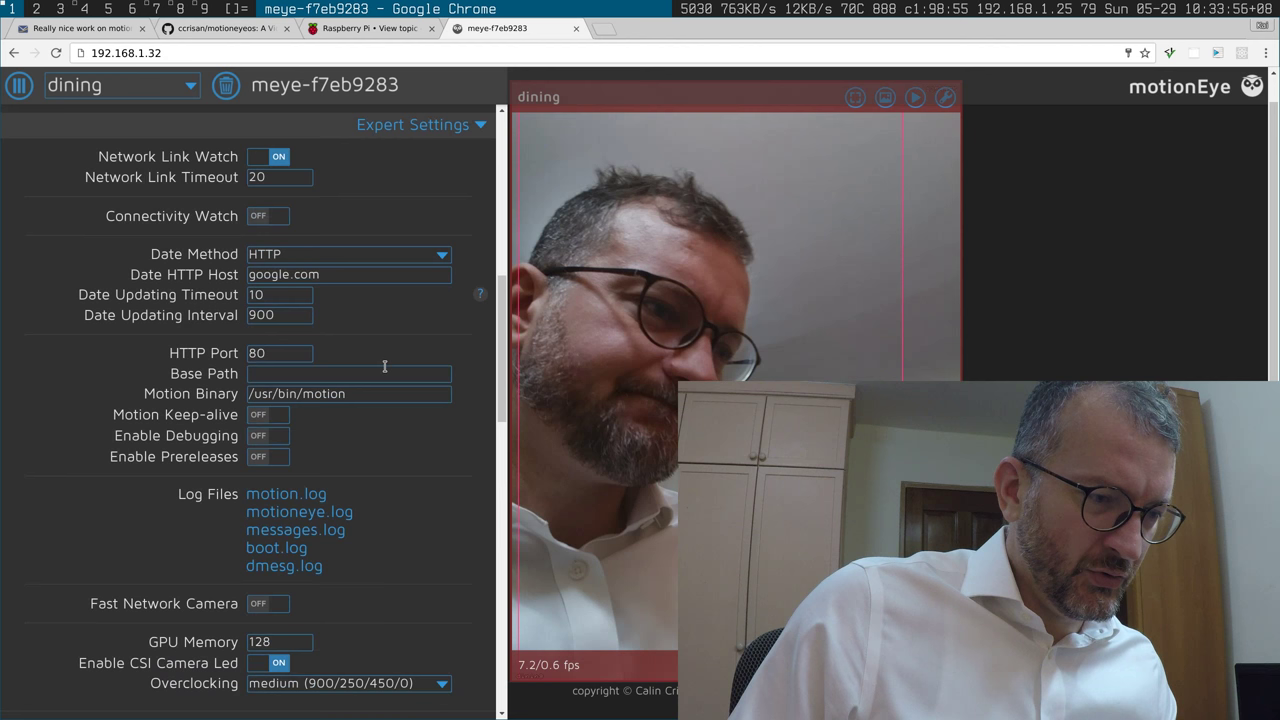
Check the choices offered for Date Method in the Expert Settings, keeping HTTP selected.
{"action": "left_click", "coordinate": [361, 262]}
{"action": "left_click", "coordinate": [361, 262]}
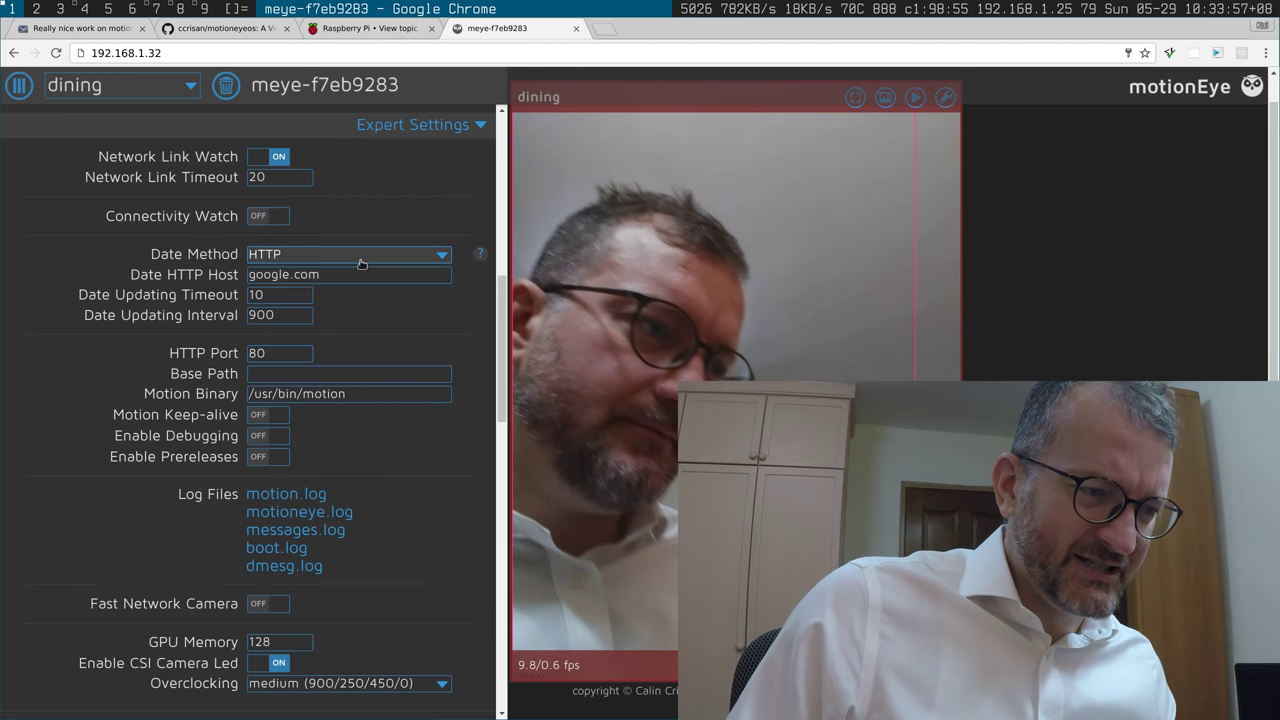
{"action": "left_click", "coordinate": [361, 262]}
{"action": "left_click", "coordinate": [361, 262]}
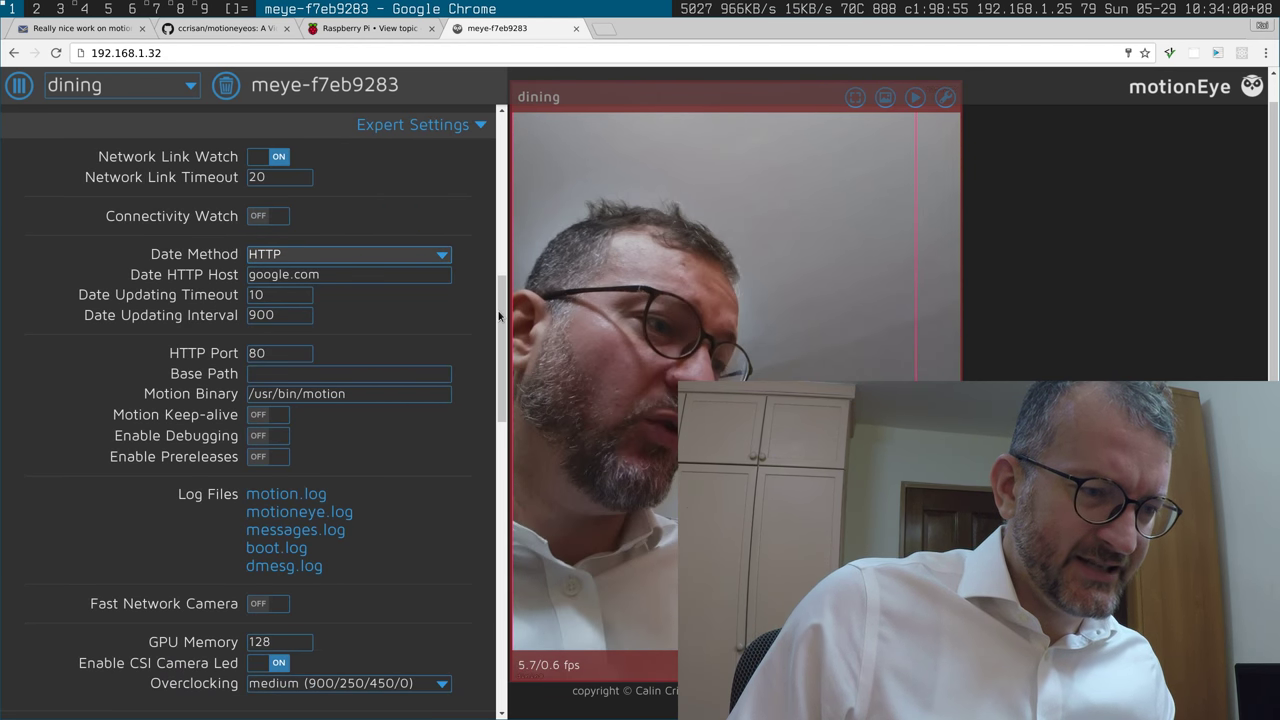
Highlight the Motion Binary path /usr/bin/motion in the Expert Settings.
{"action": "mouse_move", "coordinate": [505, 323]}
{"action": "left_mouse_down"}
{"action": "mouse_move", "coordinate": [503, 303]}
{"action": "mouse_move", "coordinate": [503, 327]}
{"action": "left_mouse_up"}
{"action": "left_click", "coordinate": [197, 378]}
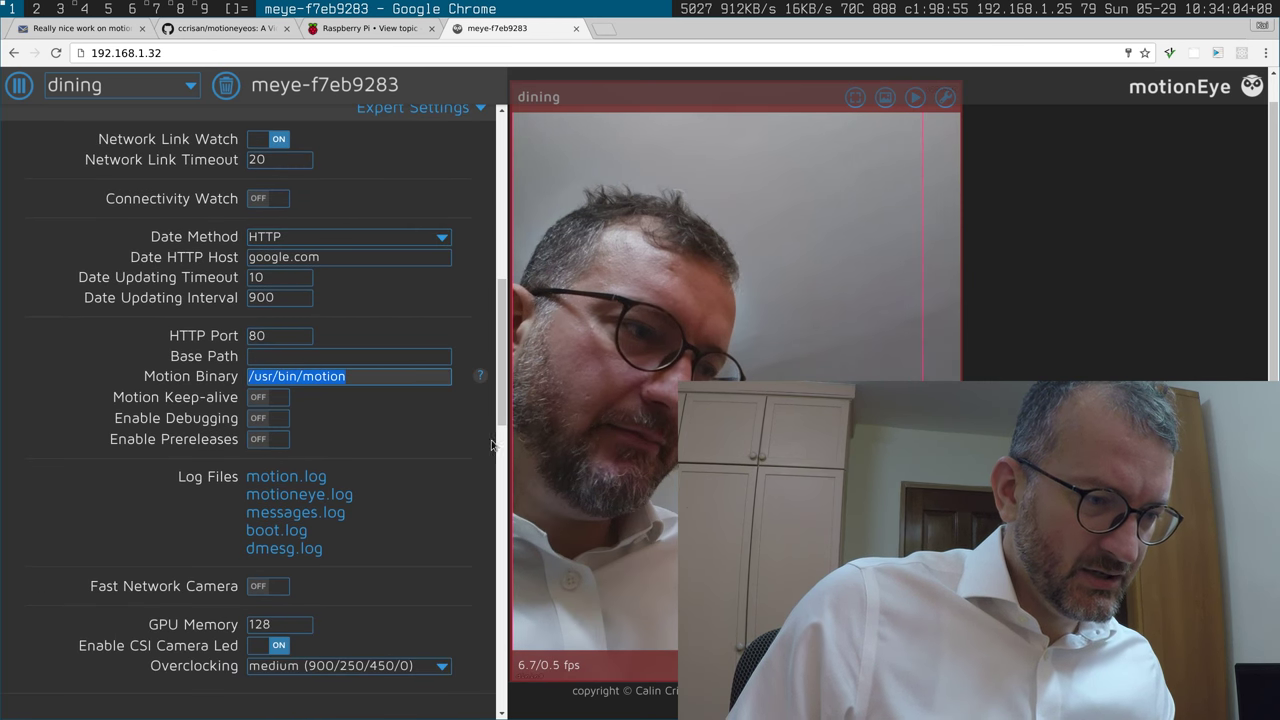
Turn on Automatic Brightness for the dining camera, try to apply the change, and dismiss the validation message.
{"action": "left_click_drag", "start_coordinate": [505, 393], "coordinate": [532, 483]}
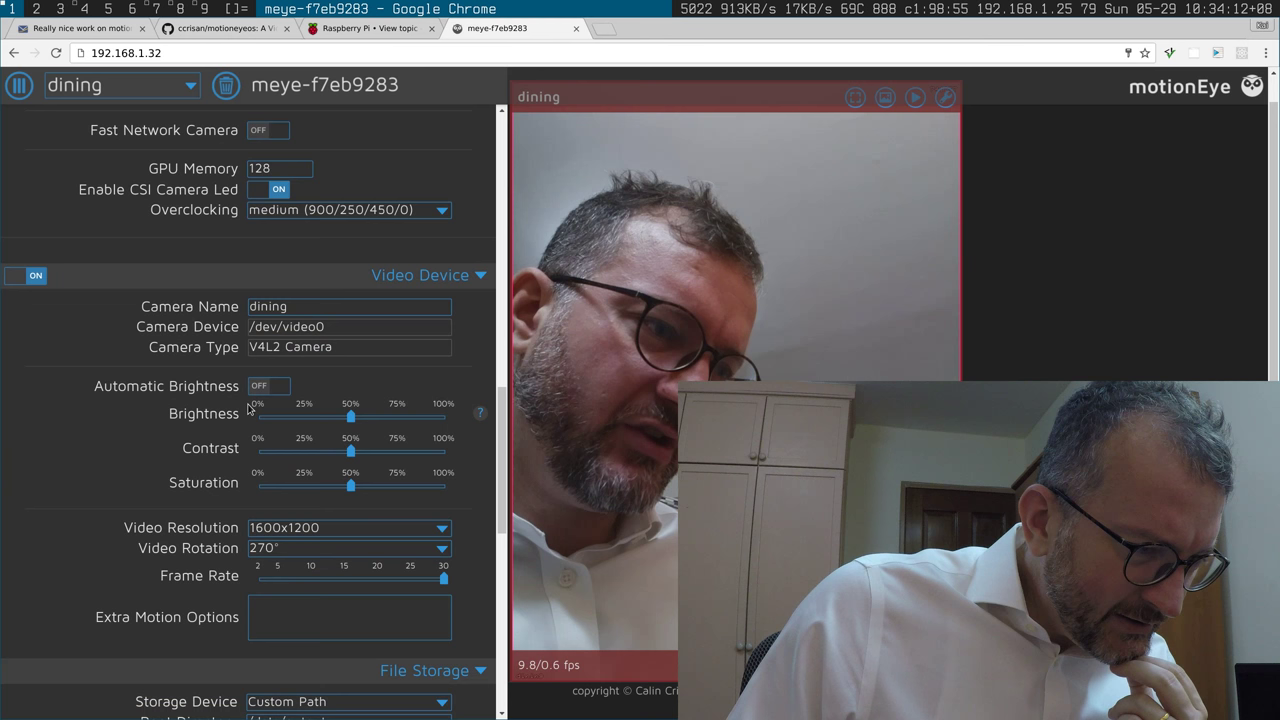
{"action": "left_click", "coordinate": [268, 388]}
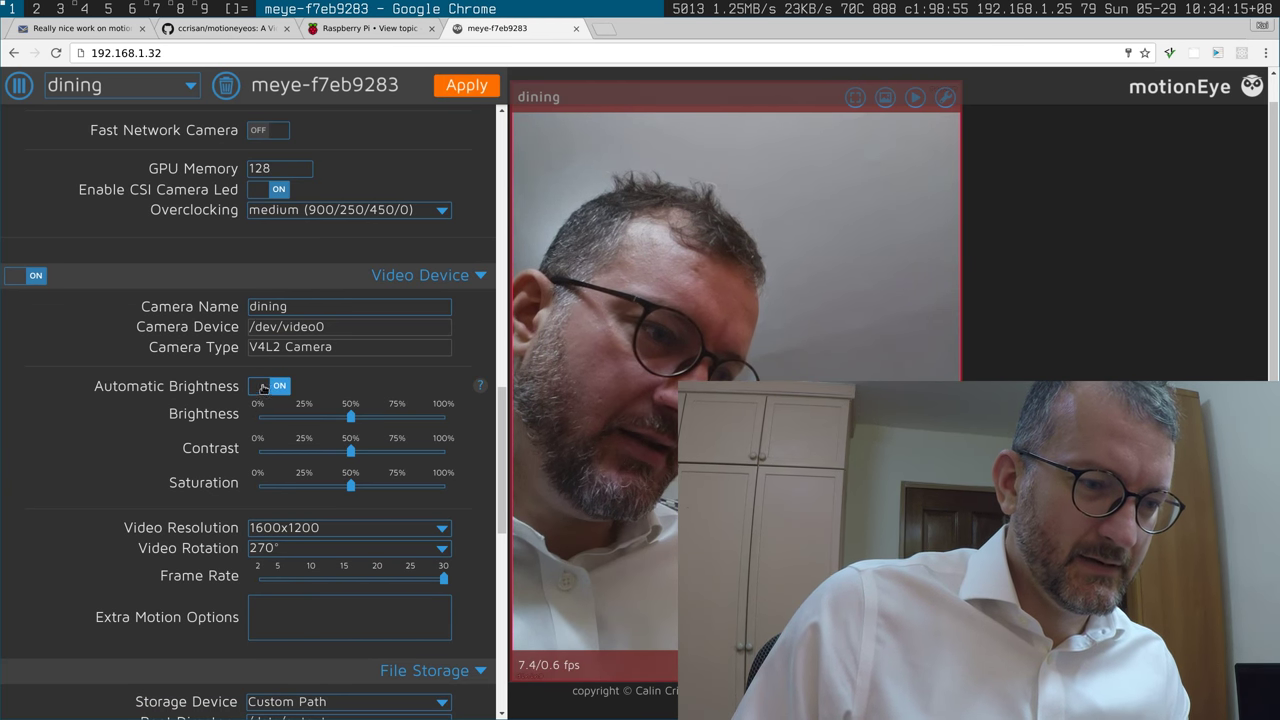
{"action": "left_click", "coordinate": [466, 86]}
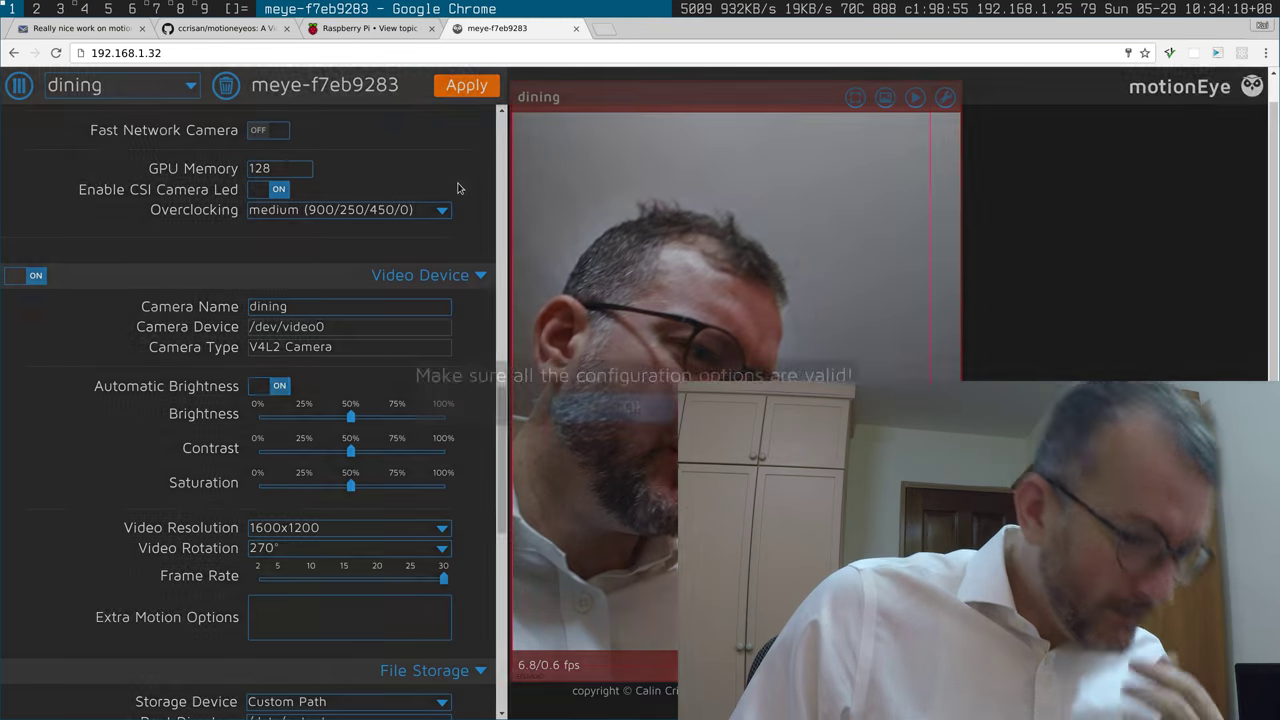
{"action": "left_click", "coordinate": [559, 413]}
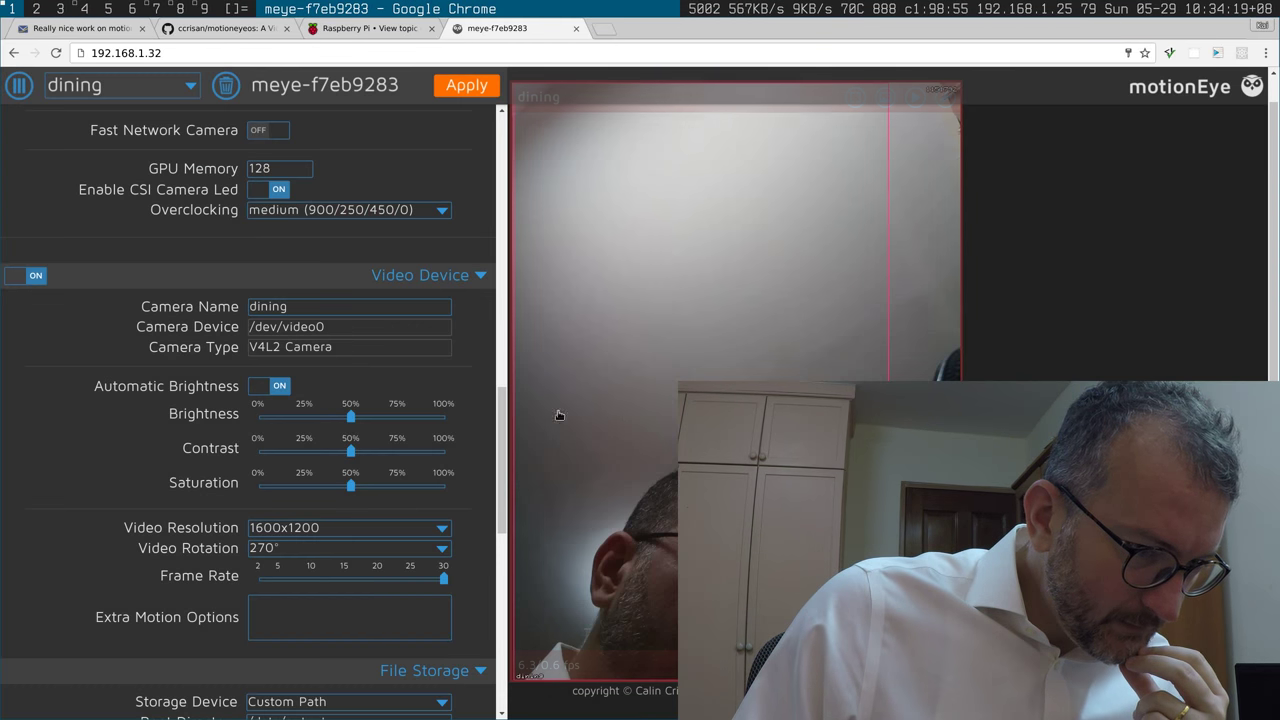
Collapse the File Storage section and apply the dining camera's pending settings.
{"action": "scroll", "coordinate": [478, 445], "scroll_direction": "down", "scroll_amount": 3}
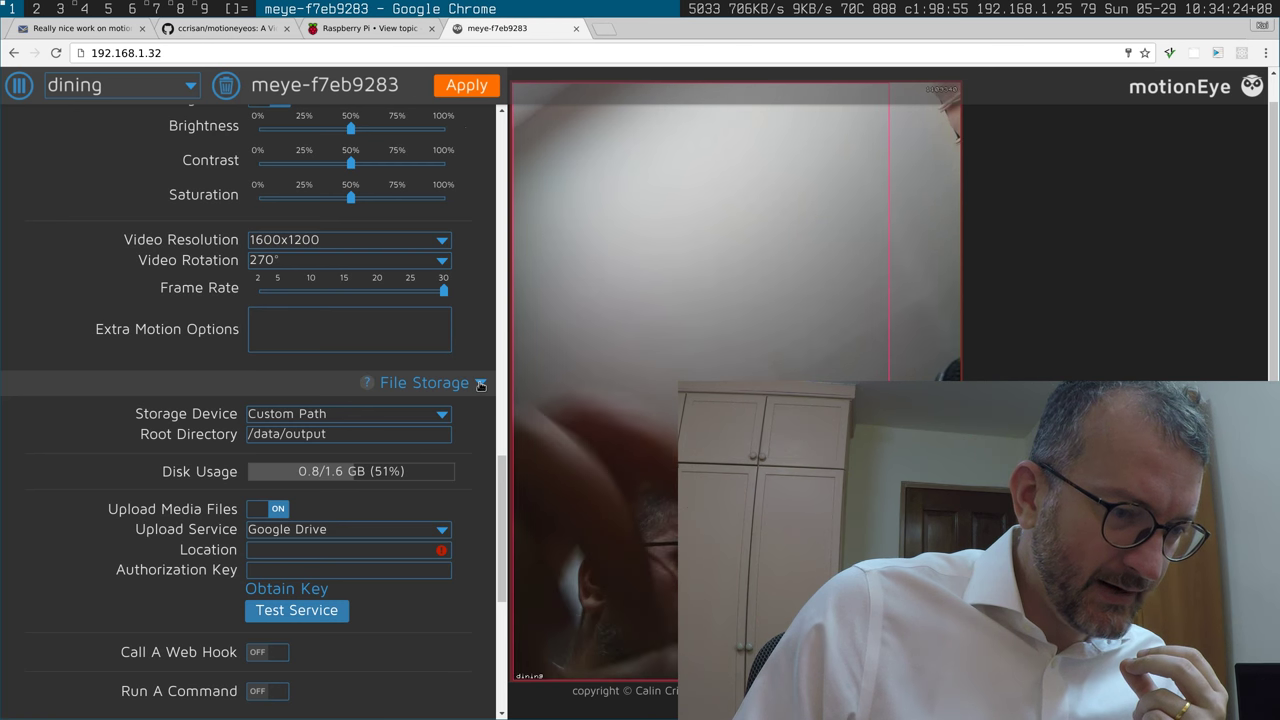
{"action": "left_click", "coordinate": [467, 87]}
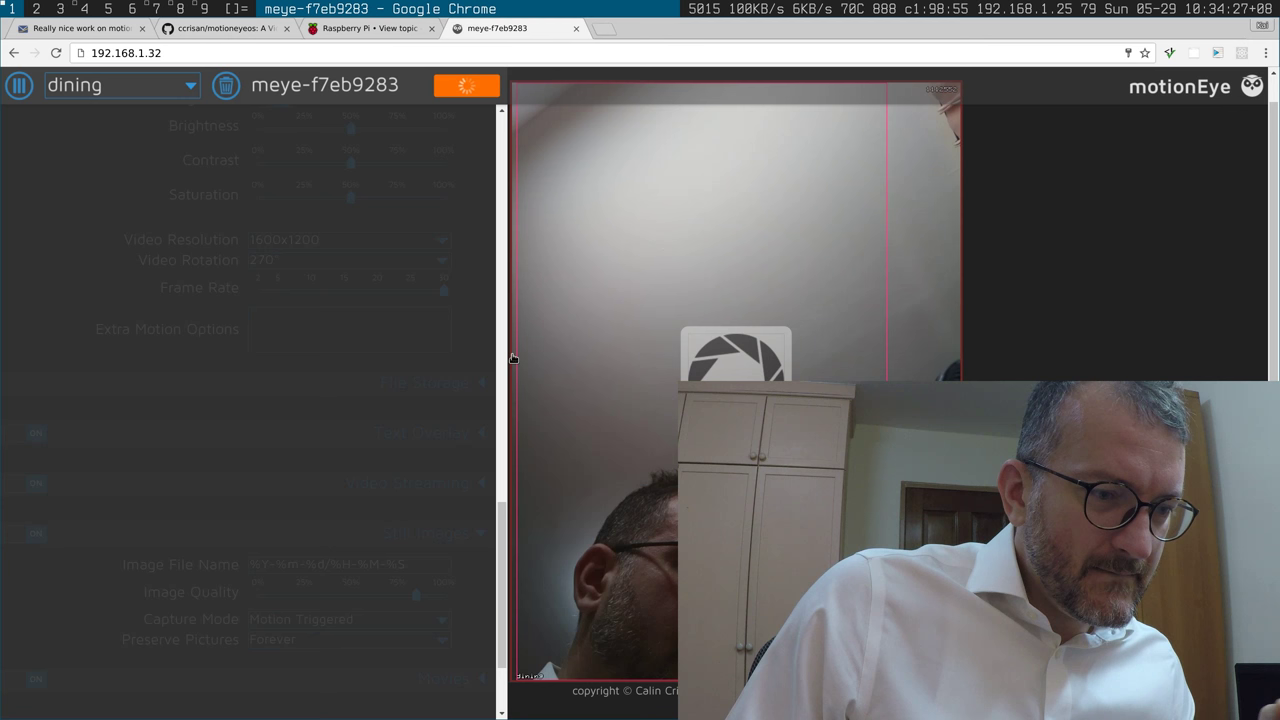
Look over the Video Device and Still Images settings and the sections through Working Schedule.
{"action": "mouse_move", "coordinate": [503, 528]}
{"action": "left_mouse_down"}
{"action": "mouse_move", "coordinate": [511, 614]}
{"action": "mouse_move", "coordinate": [499, 540]}
{"action": "left_mouse_up"}
{"action": "scroll", "coordinate": [499, 540], "scroll_direction": "up", "scroll_amount": 3}
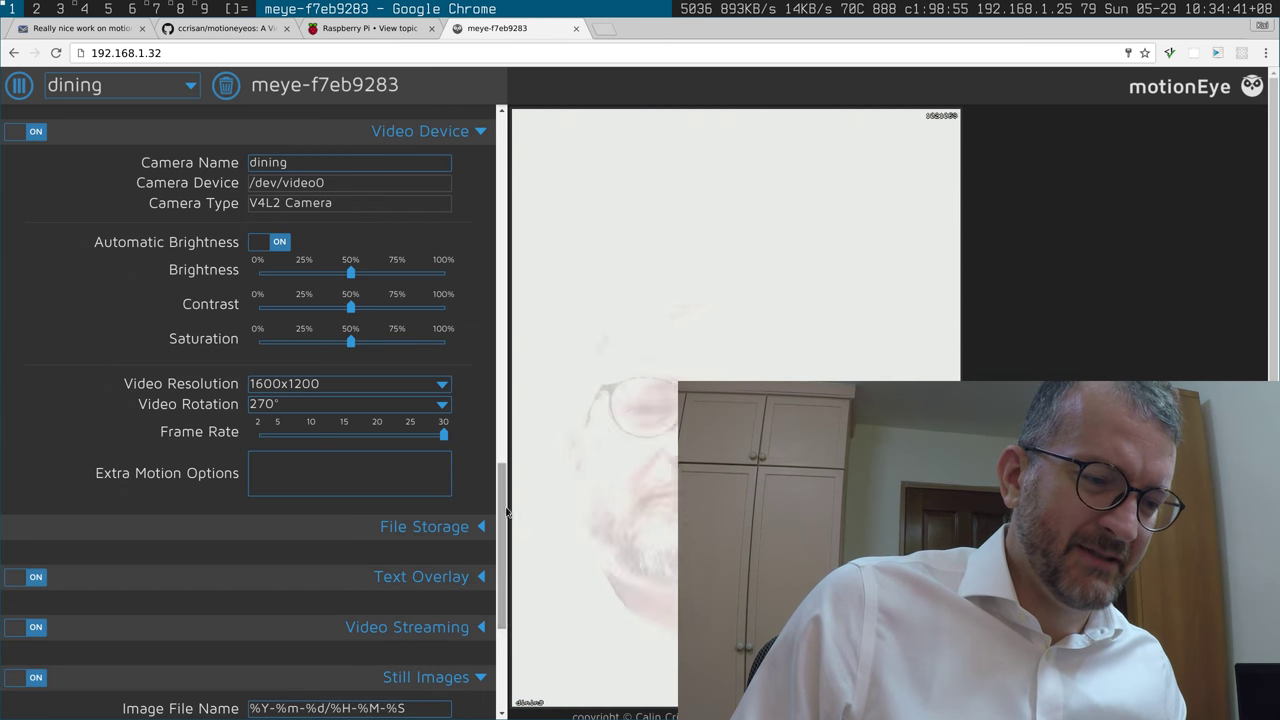
{"action": "left_click_drag", "start_coordinate": [503, 486], "coordinate": [516, 577]}
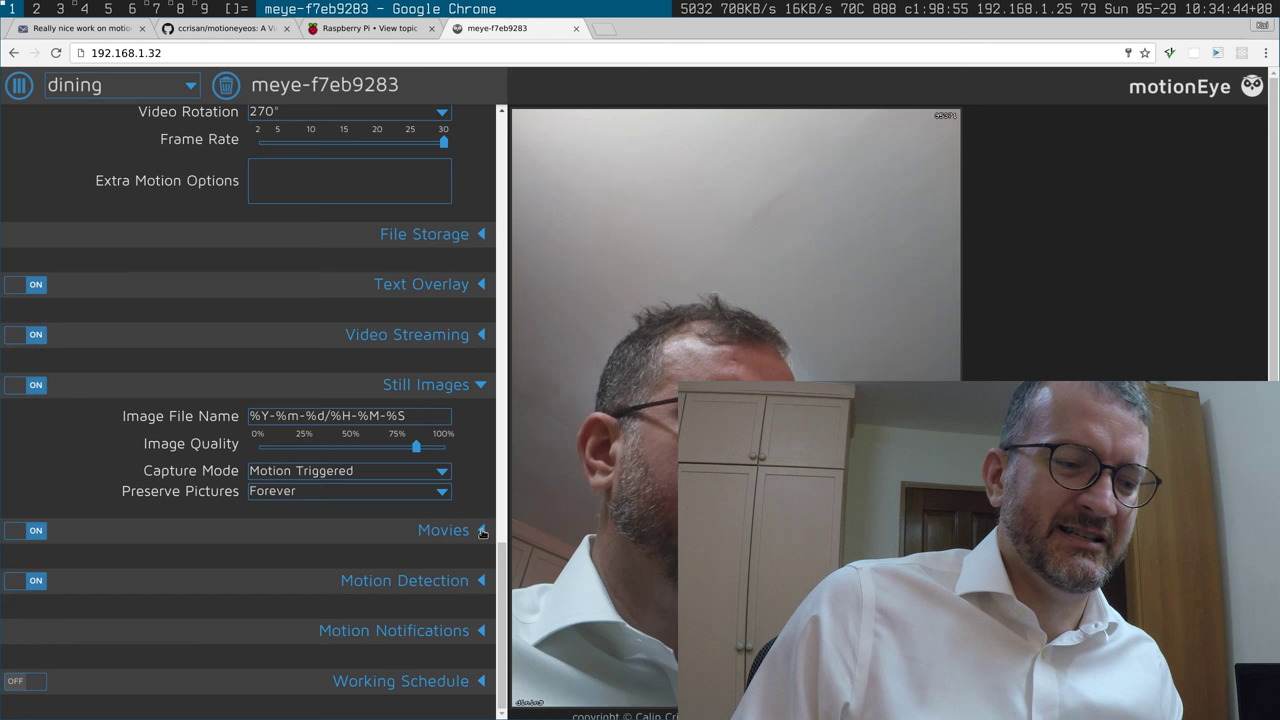